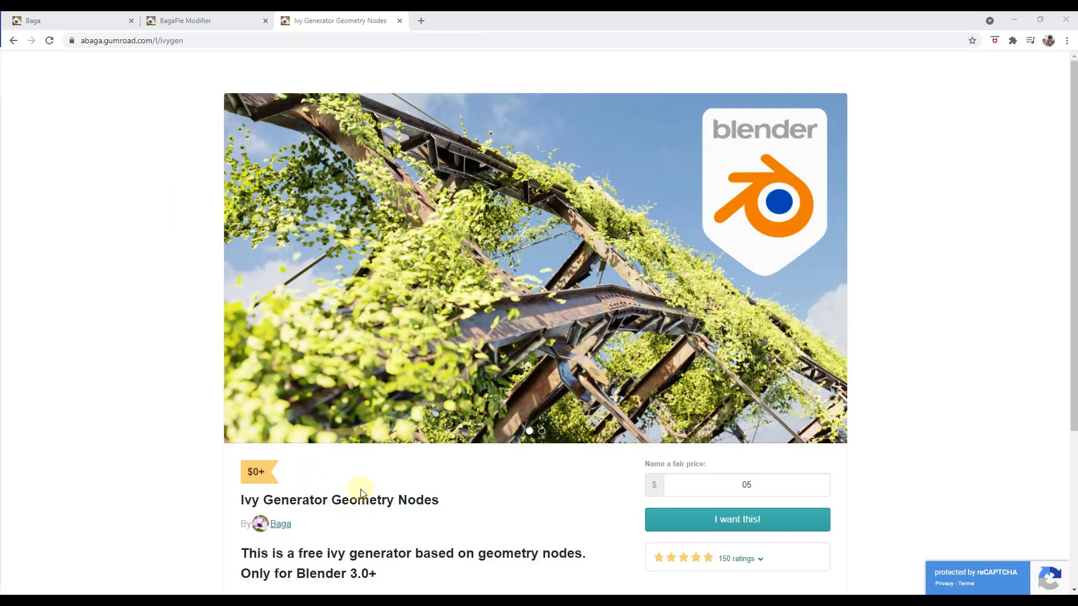
Review the Ivy Generator product page, then browse the preview images on the BagaPie Modifier page.
{"action": "scroll", "coordinate": [361, 488], "scroll_direction": "down", "scroll_amount": 4}
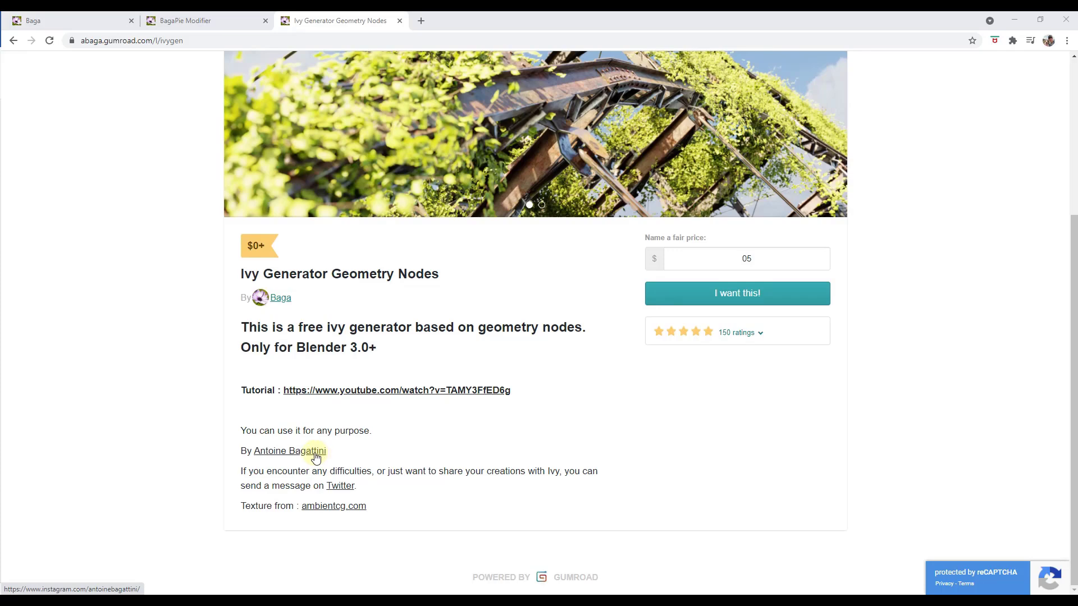
{"action": "left_click", "coordinate": [228, 20]}
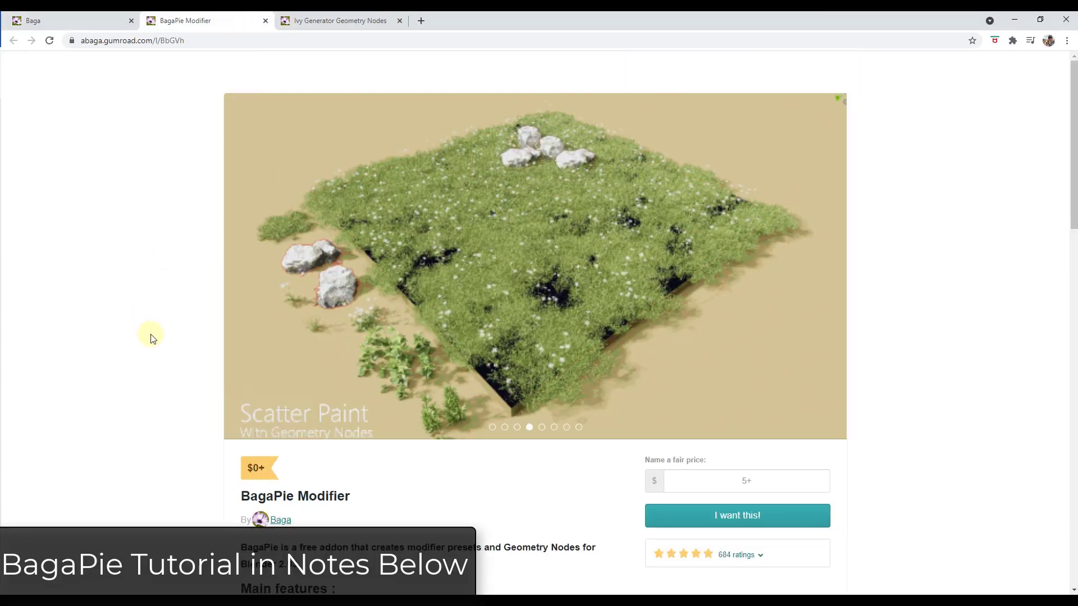
{"action": "left_click", "coordinate": [833, 267]}
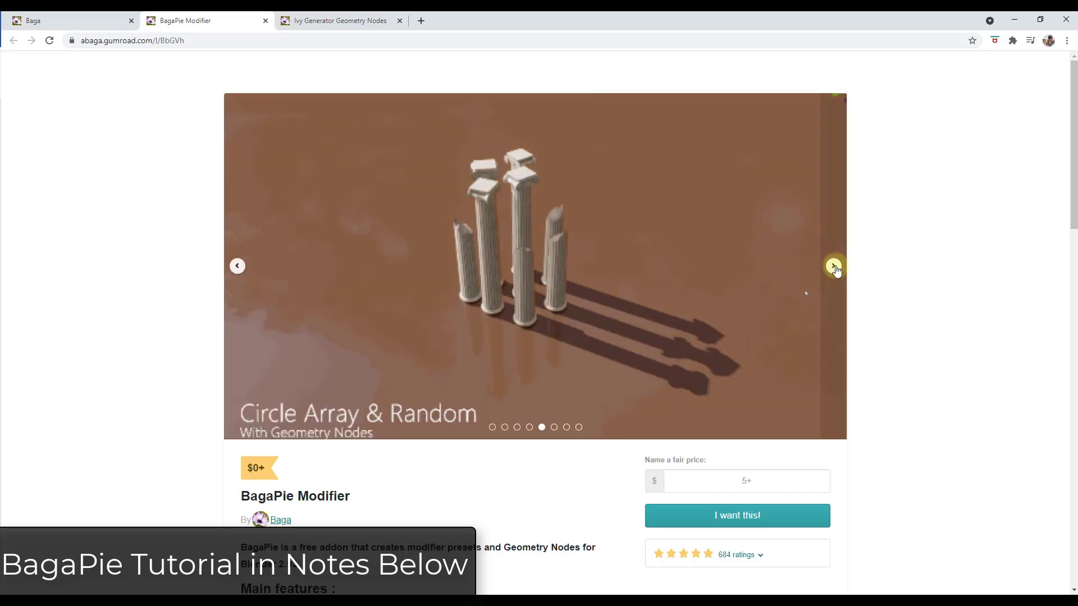
{"action": "left_click", "coordinate": [835, 267]}
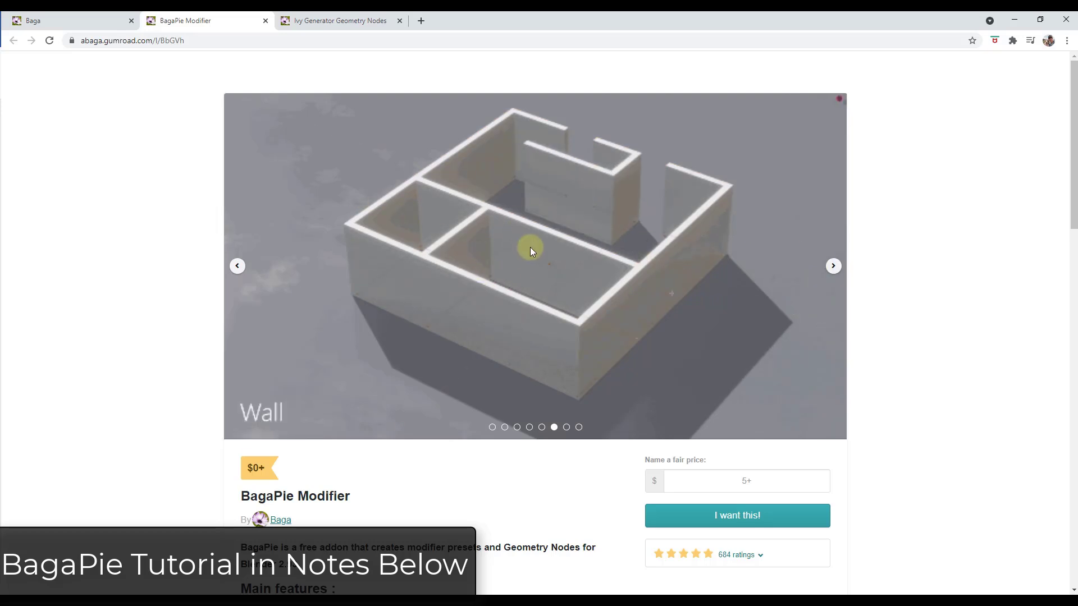
Examine the Ivy Generator Geometry Nodes page for its pricing, description and Blender version requirement.
{"action": "left_click", "coordinate": [351, 21]}
{"action": "scroll", "coordinate": [222, 212], "scroll_direction": "up", "scroll_amount": 4}
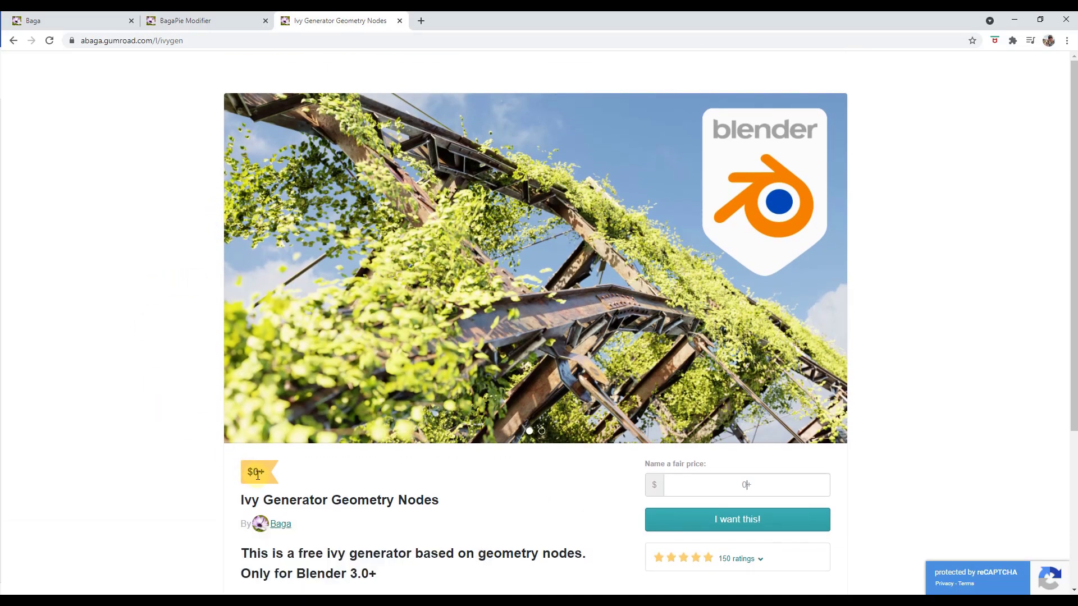
{"action": "scroll", "coordinate": [739, 486], "scroll_direction": "down", "scroll_amount": 1}
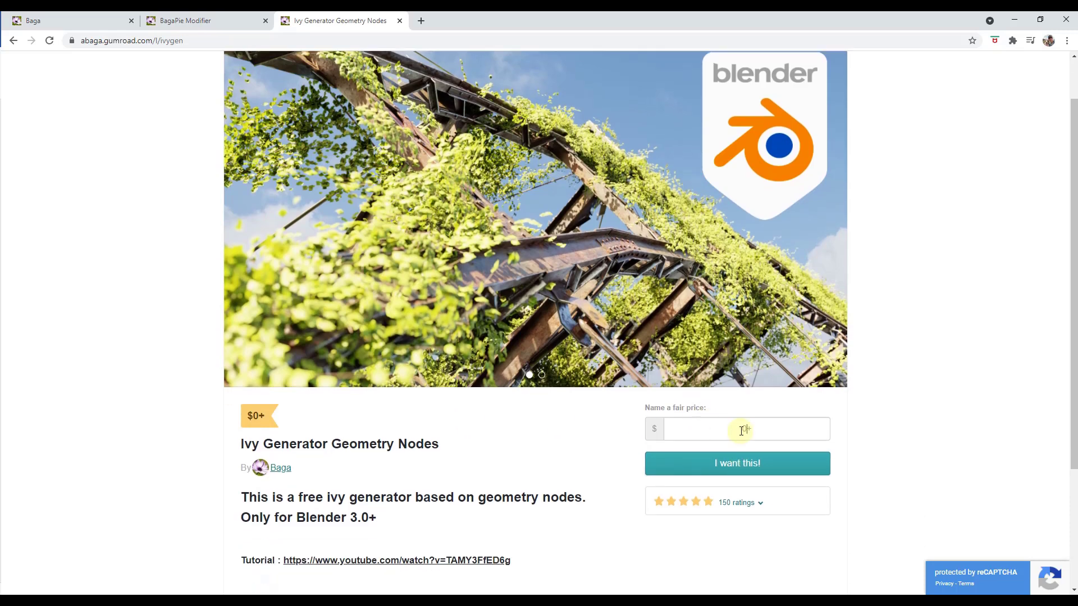
{"action": "left_click", "coordinate": [739, 427]}
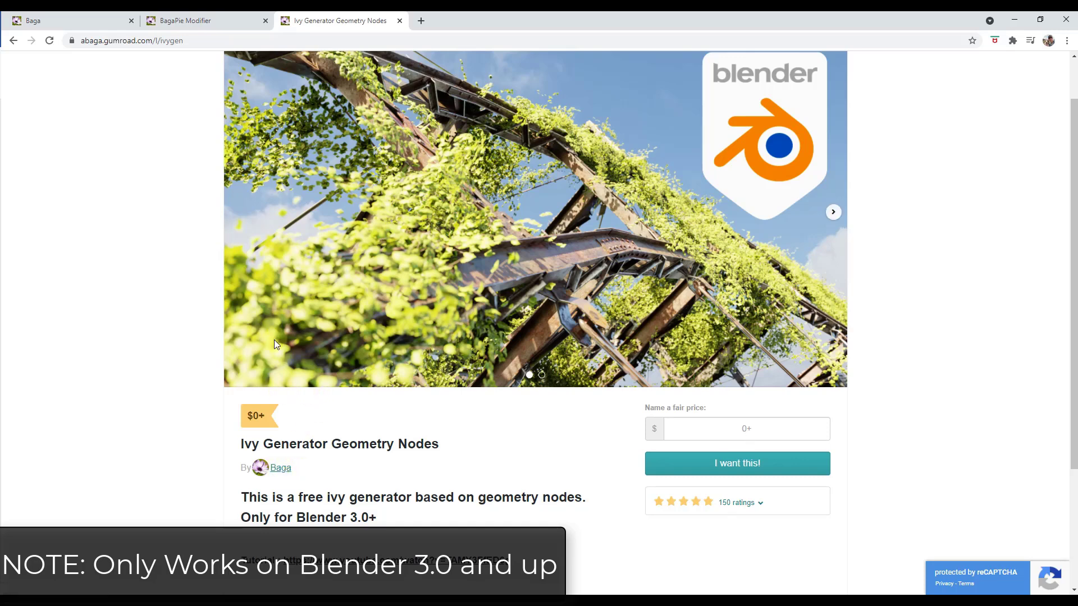
{"action": "left_click", "coordinate": [454, 470]}
{"action": "scroll", "coordinate": [774, 443], "scroll_direction": "down", "scroll_amount": 2}
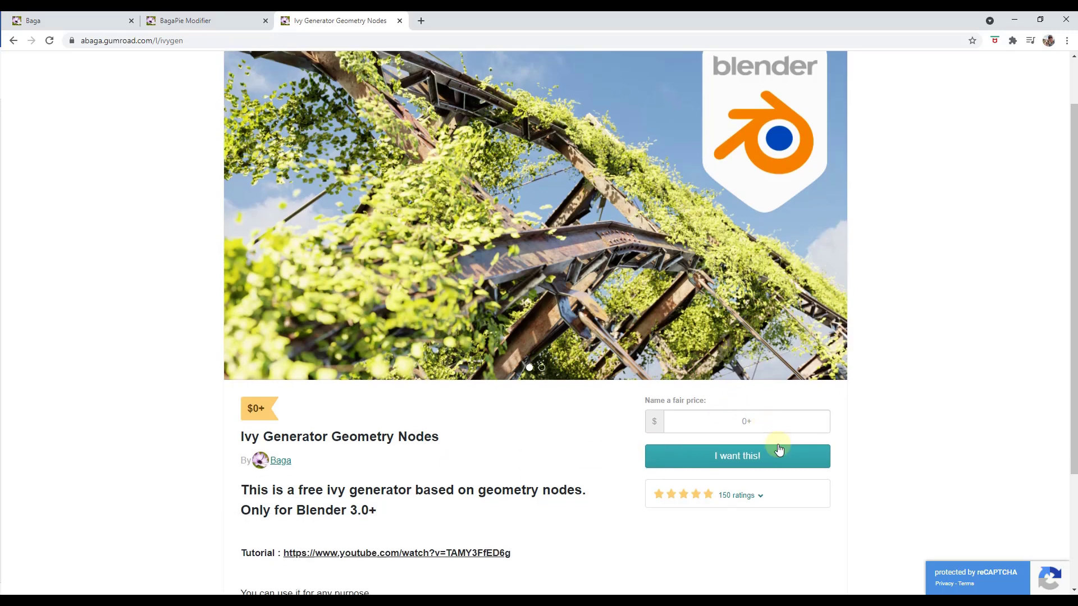
{"action": "scroll", "coordinate": [785, 431], "scroll_direction": "up", "scroll_amount": 2}
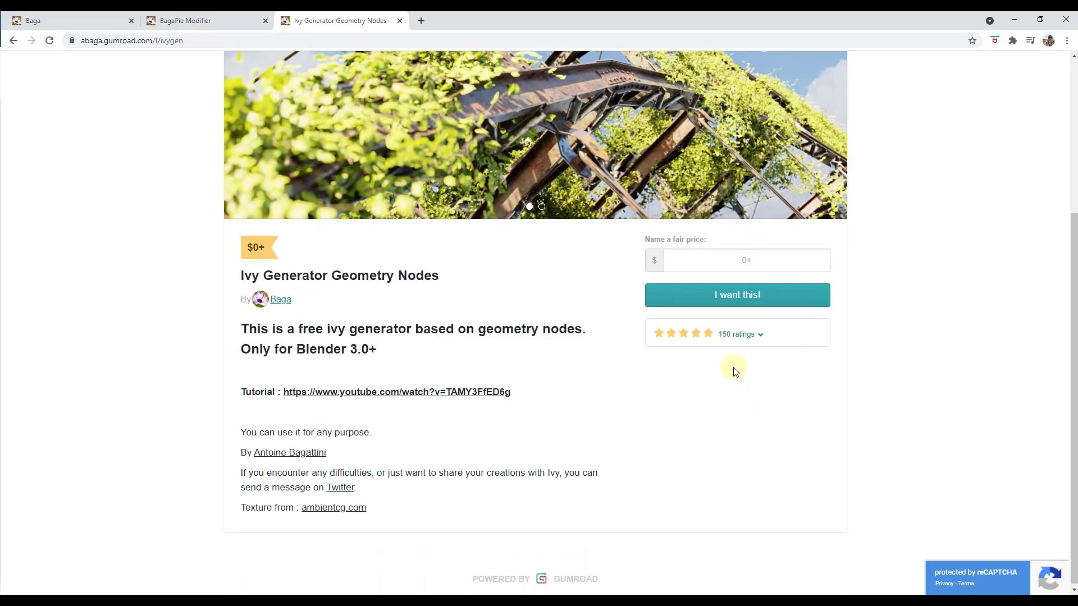
{"action": "scroll", "coordinate": [734, 369], "scroll_direction": "up", "scroll_amount": 1}
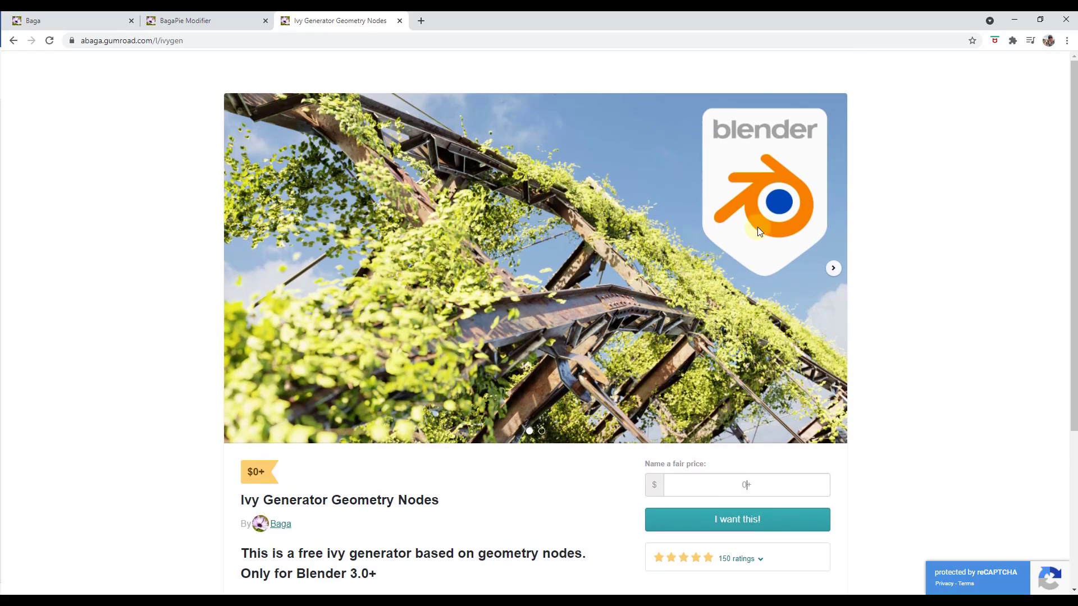
Switch to Blender and append the Ivy_Generator node tree from Ivy_Generator_Blender_3.0_NodeTree.blend.
{"action": "left_click", "coordinate": [1015, 19]}
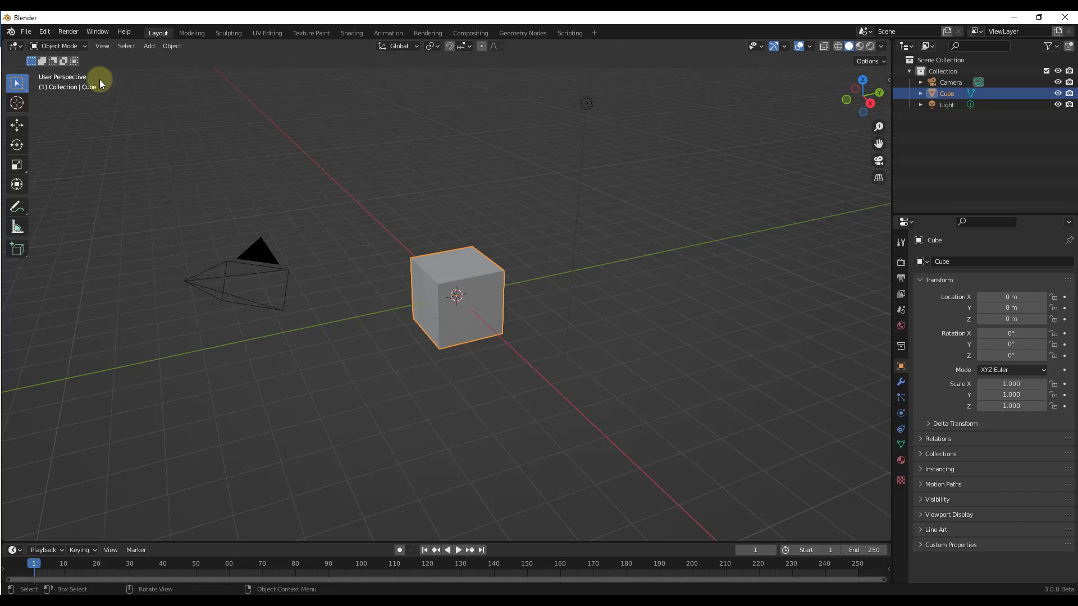
{"action": "left_click", "coordinate": [31, 34]}
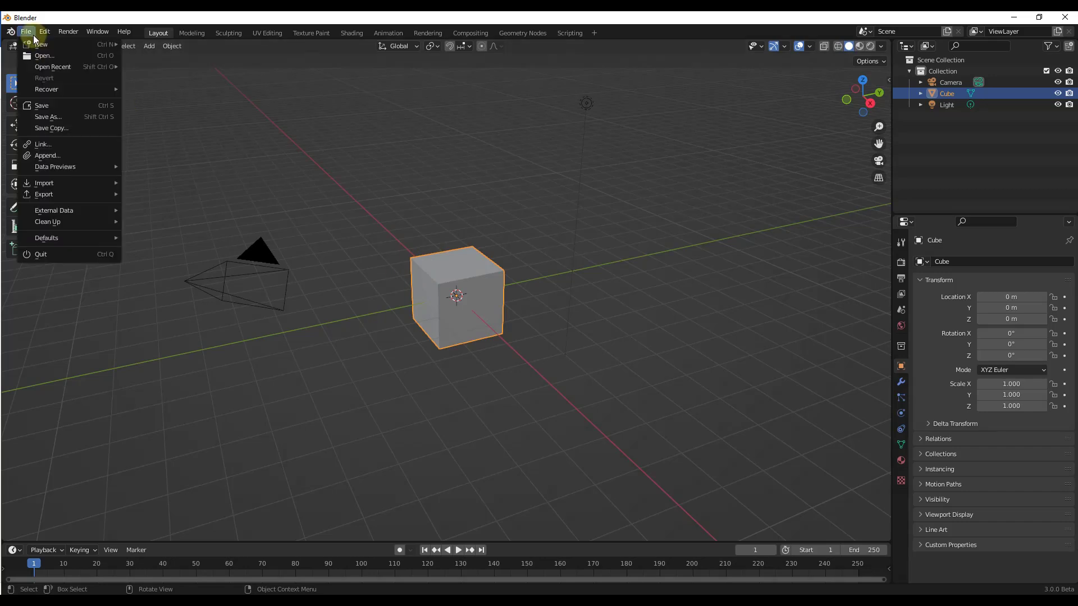
{"action": "left_click", "coordinate": [55, 160]}
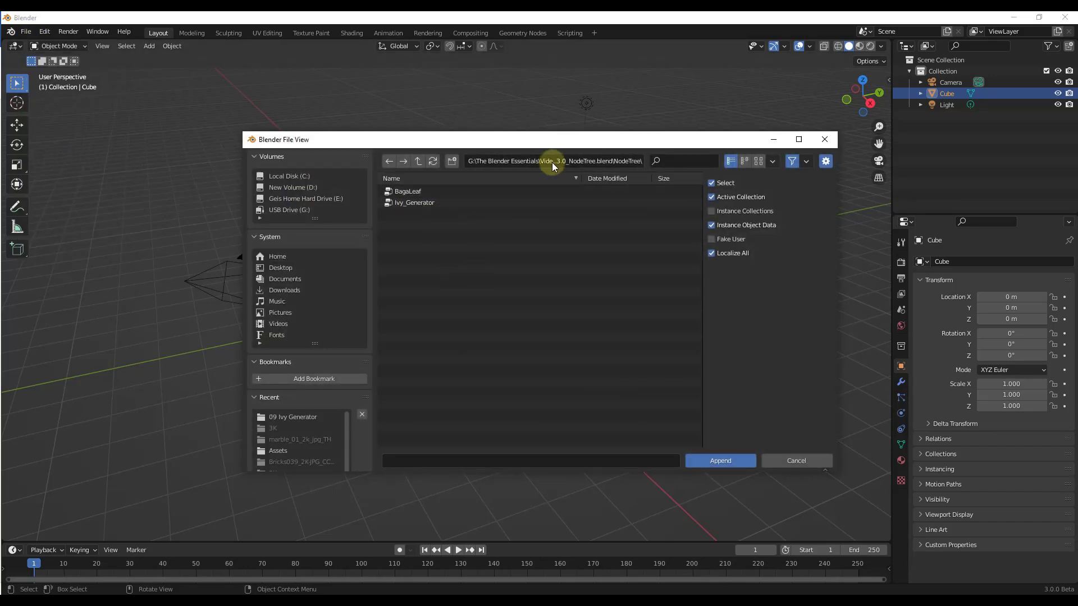
{"action": "left_click", "coordinate": [417, 161]}
{"action": "left_click", "coordinate": [418, 161]}
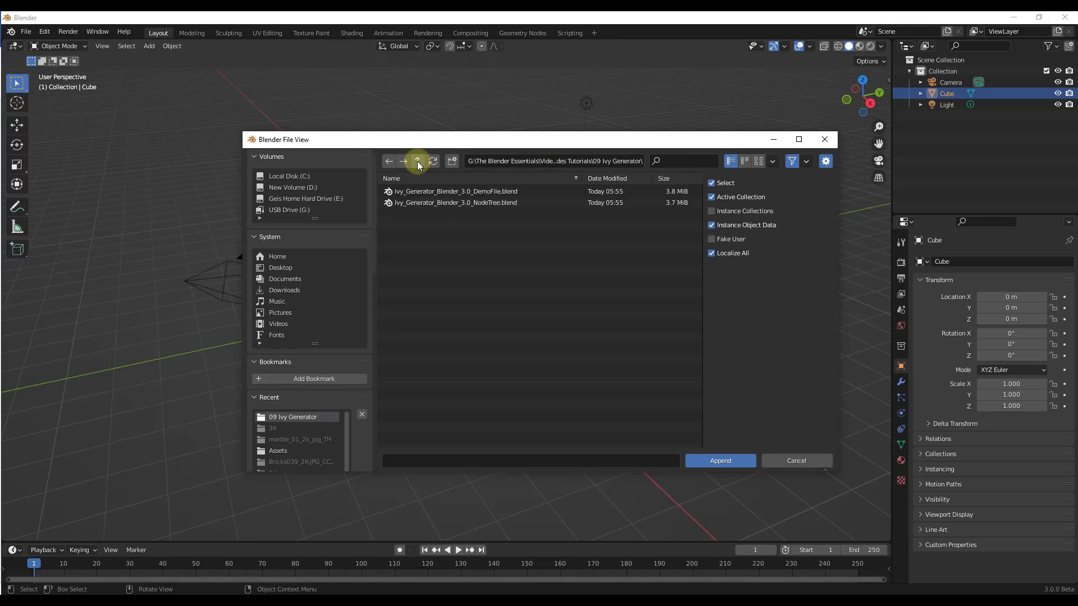
{"action": "double_click", "coordinate": [479, 203]}
{"action": "double_click", "coordinate": [424, 260]}
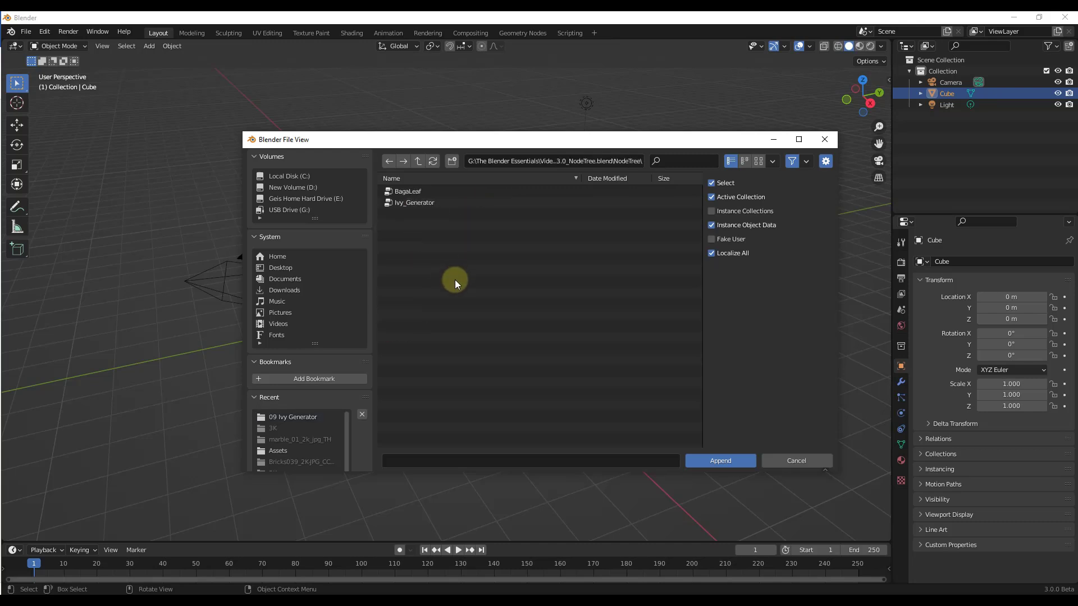
{"action": "left_click", "coordinate": [416, 204]}
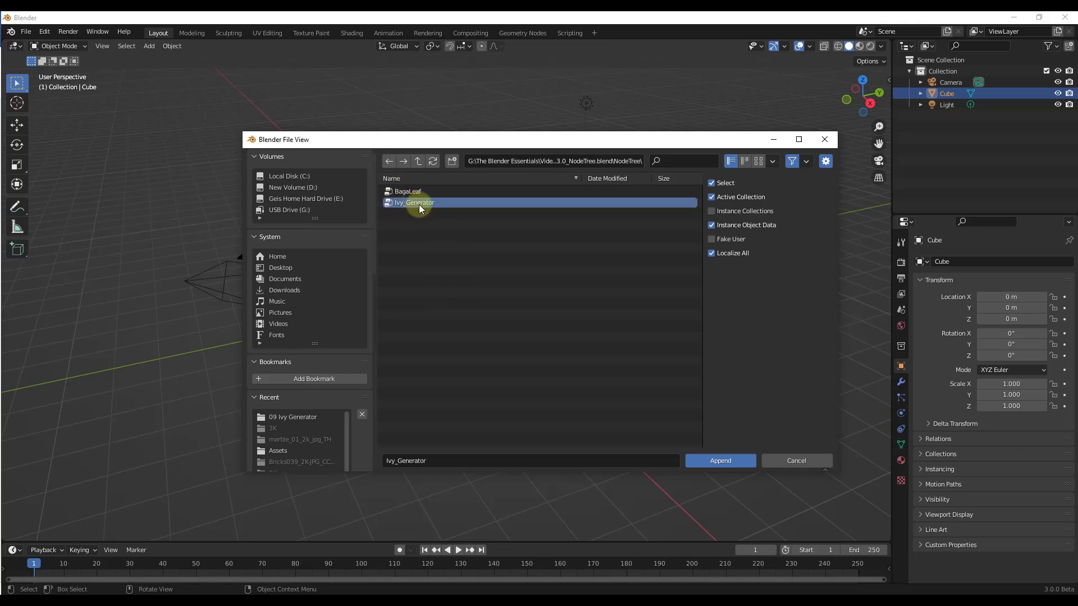
{"action": "left_click", "coordinate": [720, 460]}
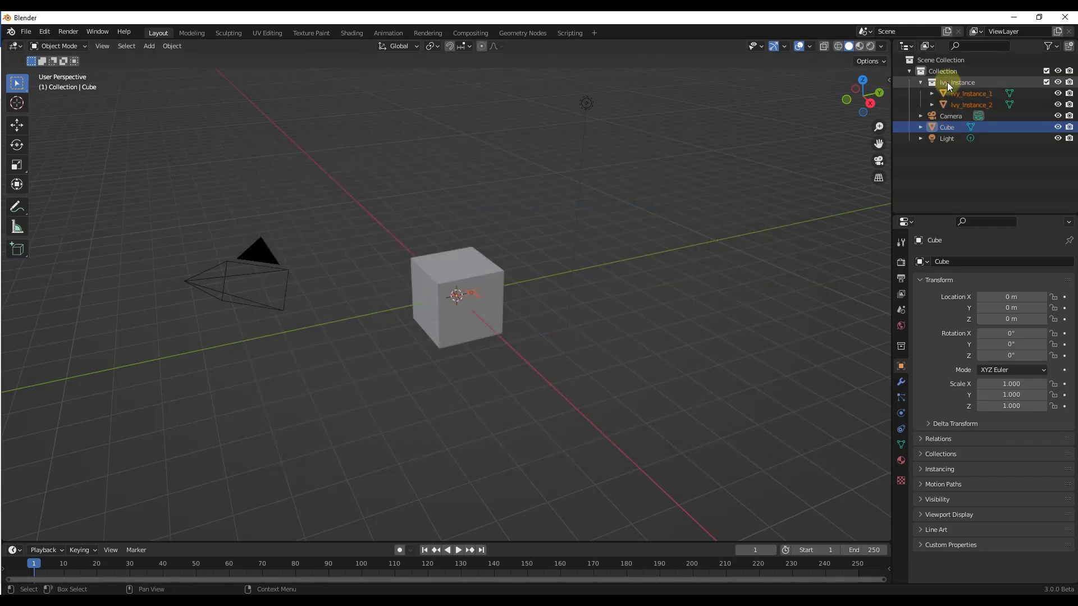
Move the two appended ivy instance objects out of the cube to an empty spot beside it.
{"action": "middle_click_drag", "start_coordinate": [577, 308], "coordinate": [460, 294]}
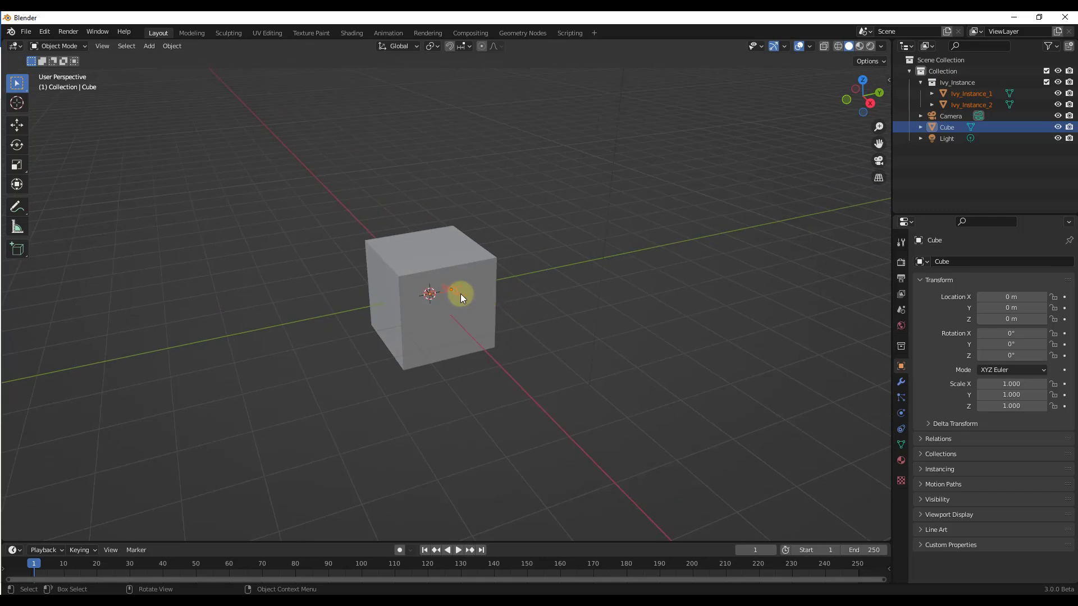
{"action": "key", "text": "g"}
{"action": "left_click", "coordinate": [566, 268]}
{"action": "scroll", "coordinate": [559, 265], "scroll_direction": "up", "scroll_amount": 6}
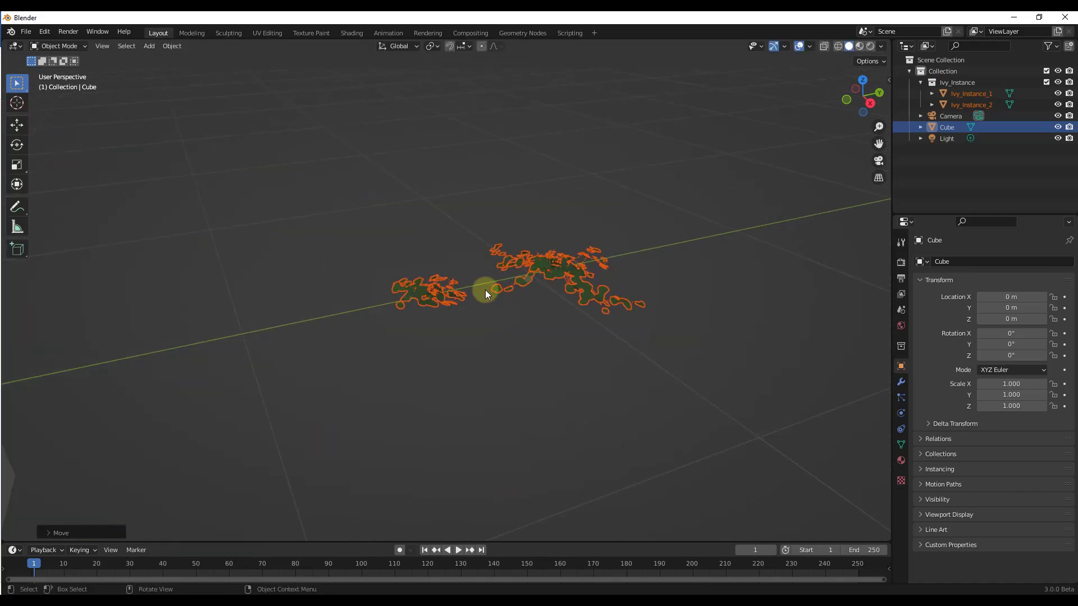
{"action": "scroll", "coordinate": [682, 255], "scroll_direction": "down", "scroll_amount": 10}
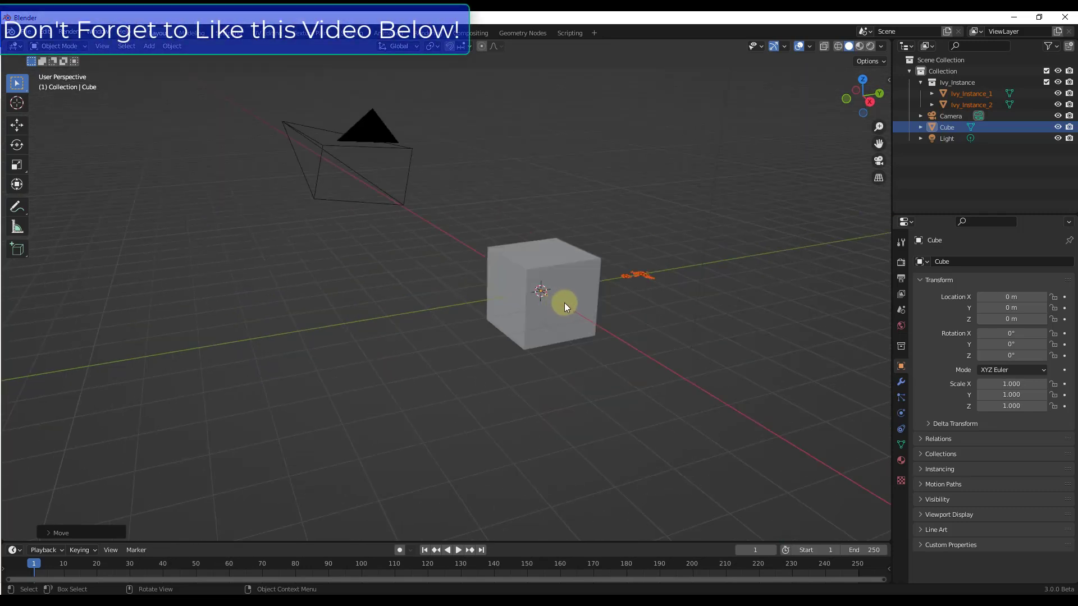
{"action": "middle_click_drag", "start_coordinate": [601, 289], "coordinate": [553, 281]}
Add a mesh plane and move it about -4.53 m along the Y axis, clear of the cube.
{"action": "left_click", "coordinate": [567, 281]}
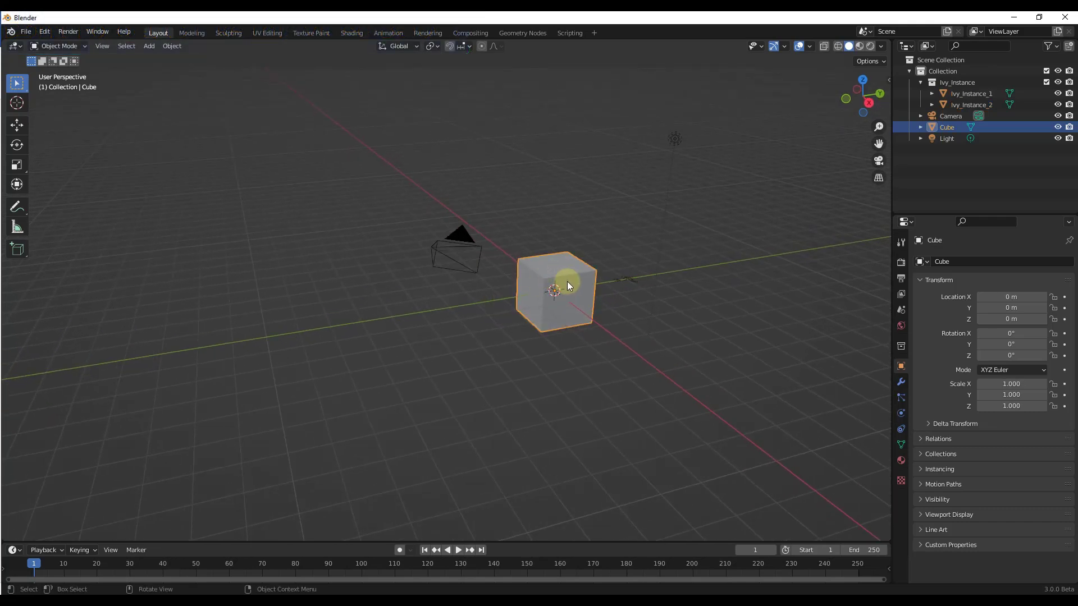
{"action": "left_click", "coordinate": [476, 307]}
{"action": "key", "text": "shift+a"}
{"action": "mouse_move", "coordinate": [461, 314]}
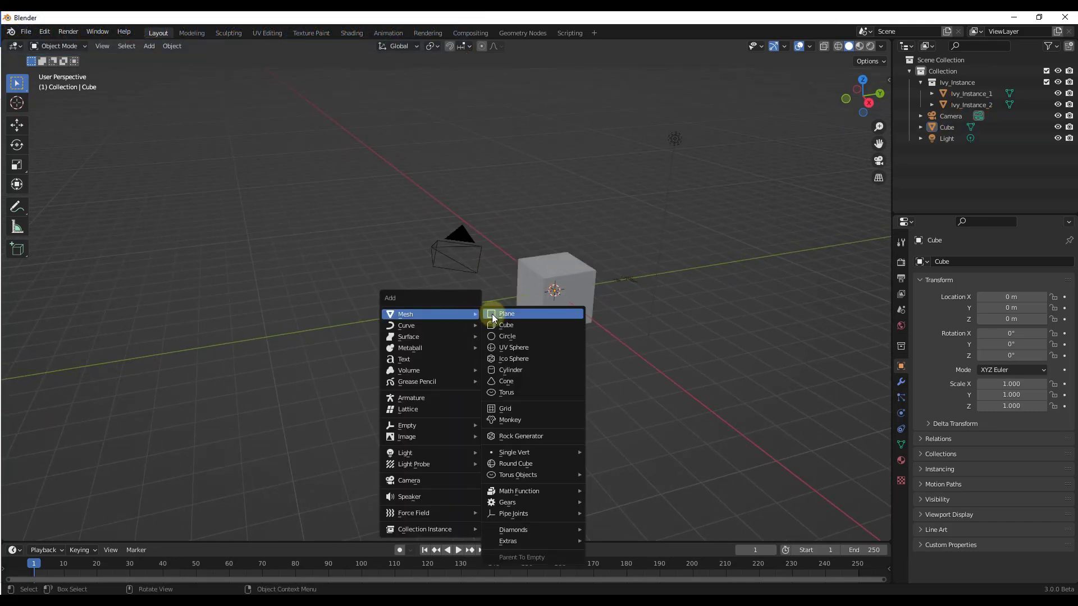
{"action": "left_click", "coordinate": [496, 314]}
{"action": "key", "text": "g"}
{"action": "key", "text": "y"}
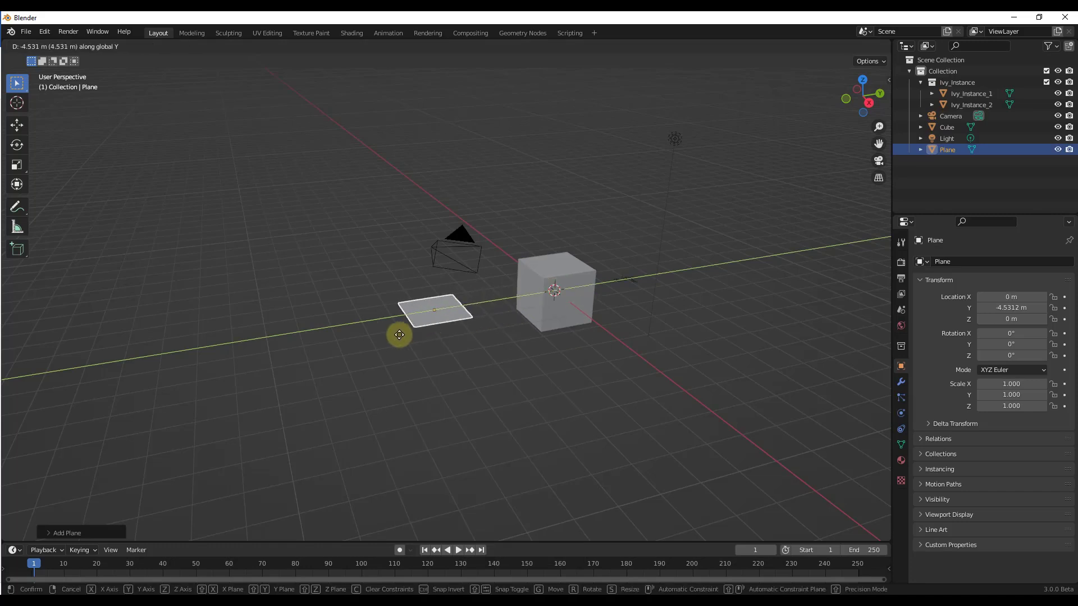
{"action": "left_click", "coordinate": [397, 331]}
Add a Geometry Nodes modifier to the plane and assign the Ivy_Generator node group to it.
{"action": "scroll", "coordinate": [527, 285], "scroll_direction": "up", "scroll_amount": 4}
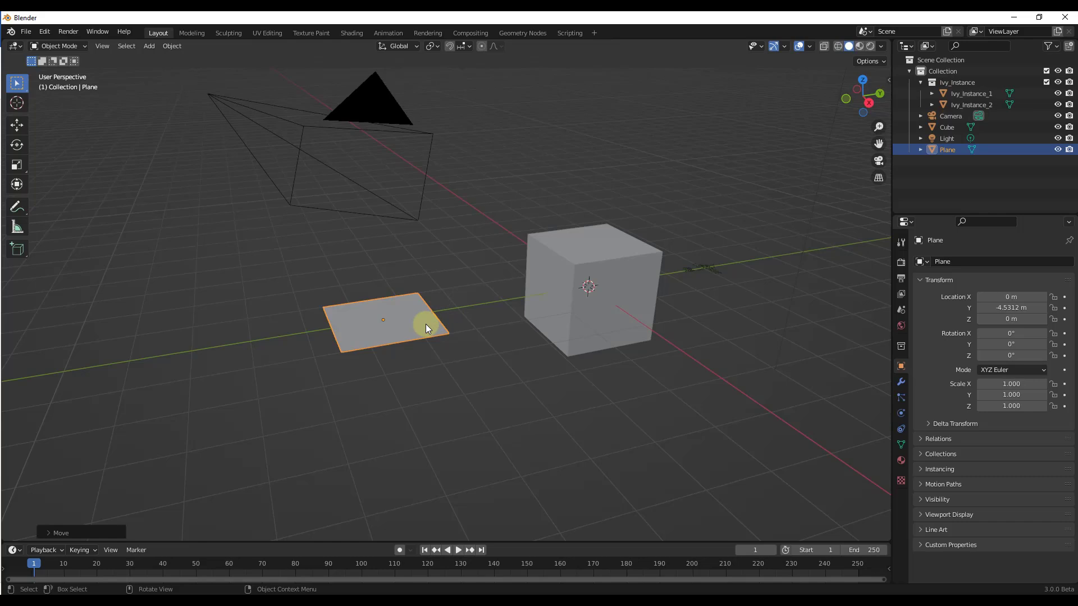
{"action": "middle_click_drag", "start_coordinate": [398, 324], "coordinate": [469, 286]}
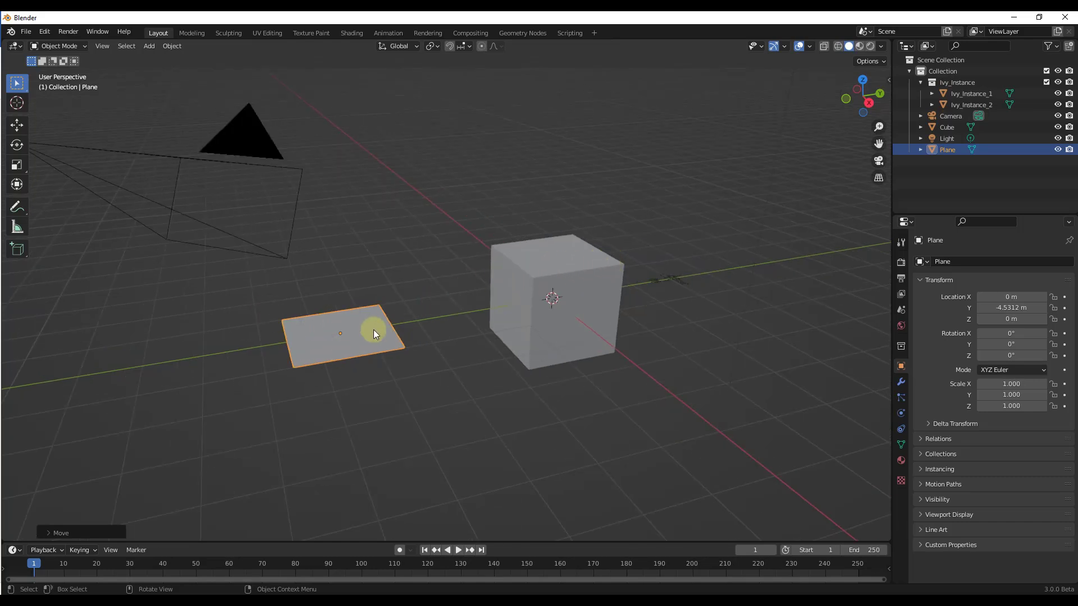
{"action": "left_click", "coordinate": [901, 382]}
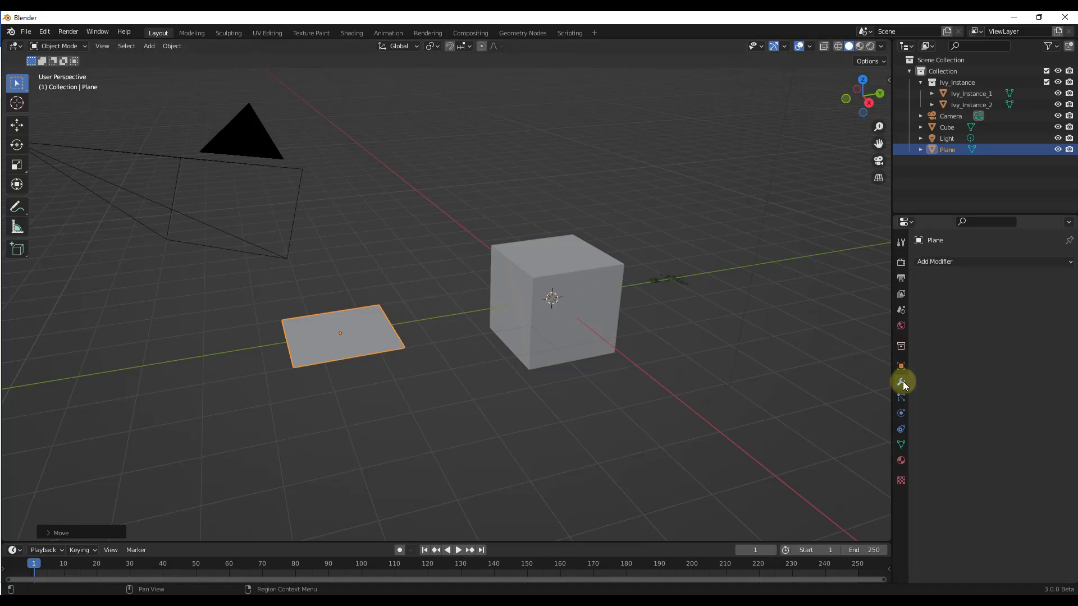
{"action": "left_click", "coordinate": [968, 261]}
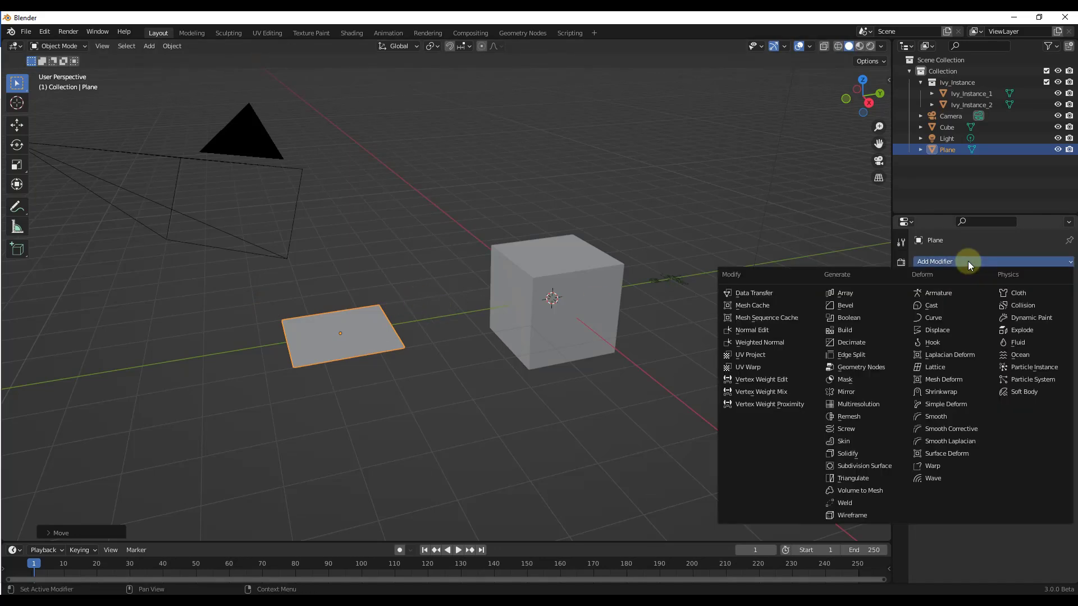
{"action": "left_click", "coordinate": [881, 366]}
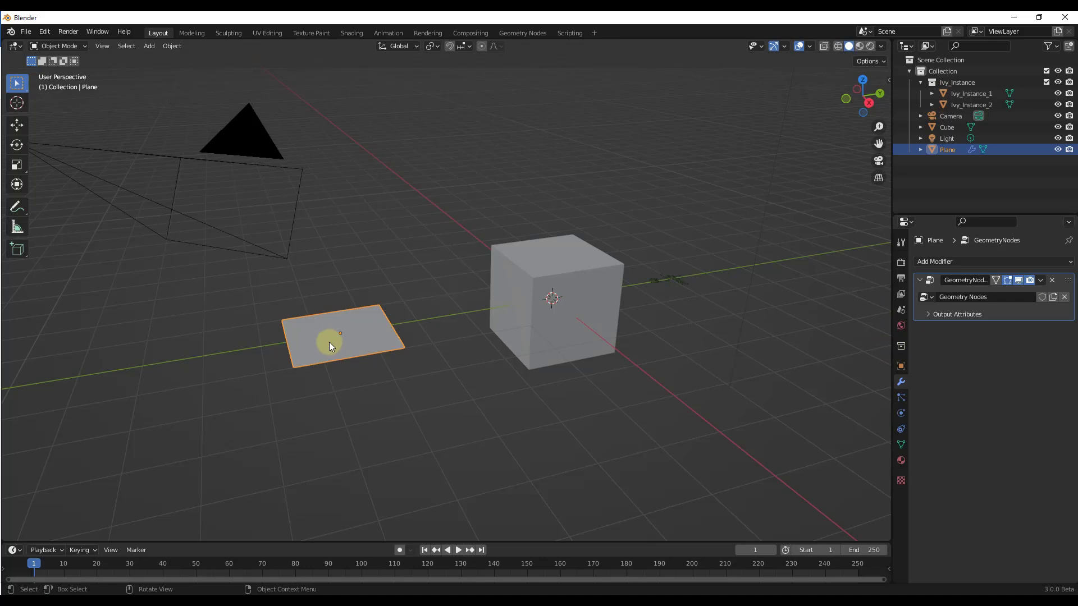
{"action": "middle_click_drag", "start_coordinate": [329, 342], "coordinate": [332, 346]}
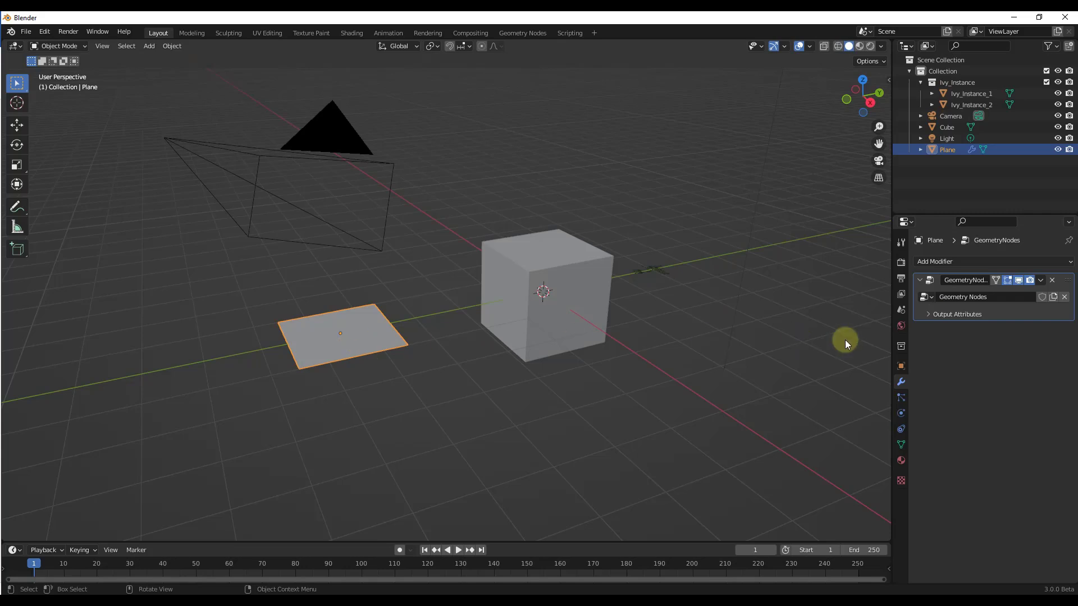
{"action": "left_click", "coordinate": [929, 297]}
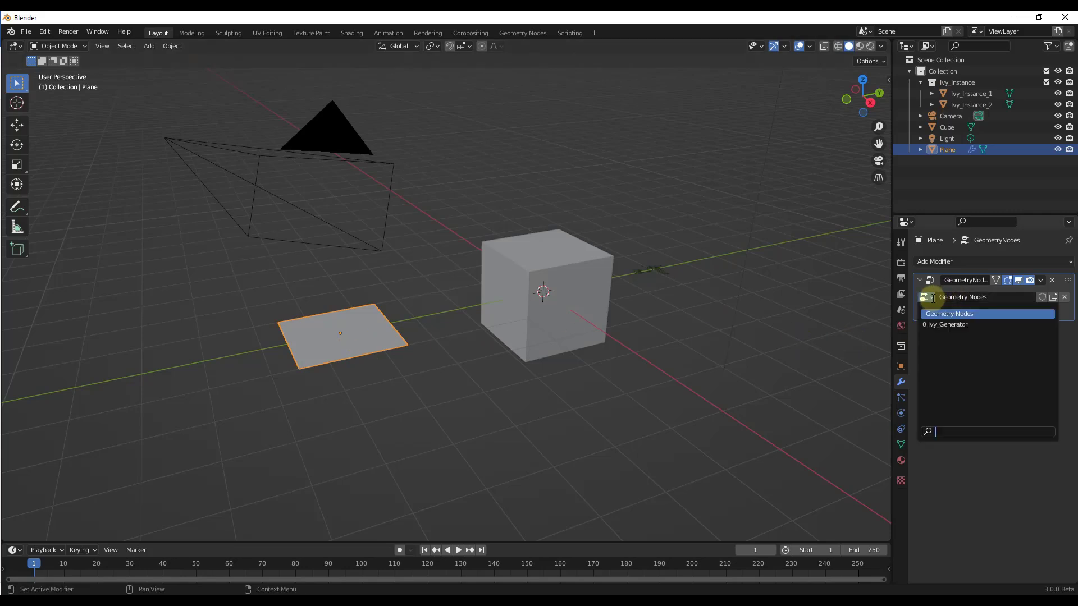
{"action": "left_click", "coordinate": [952, 326]}
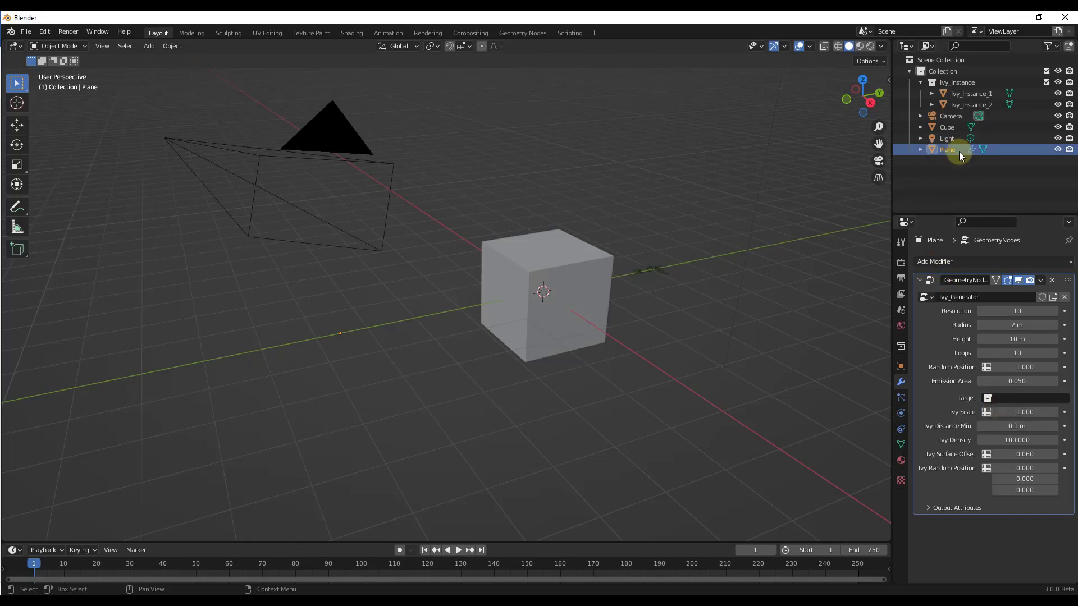
Create a new collection directly under the Scene Collection and name it Cube.
{"action": "left_click", "coordinate": [947, 128]}
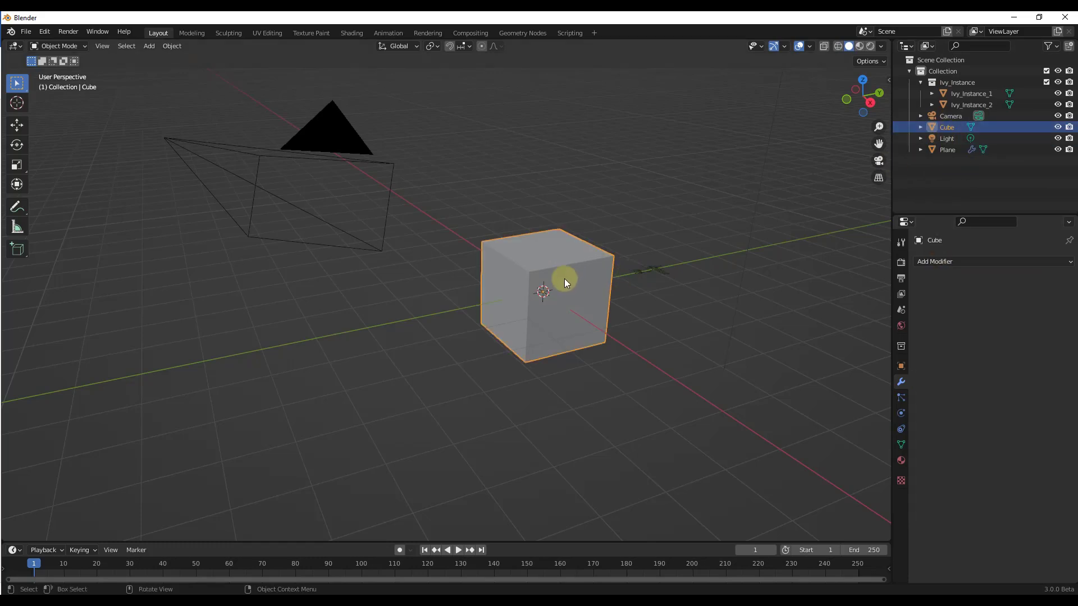
{"action": "right_click", "coordinate": [946, 150]}
{"action": "left_click", "coordinate": [968, 173]}
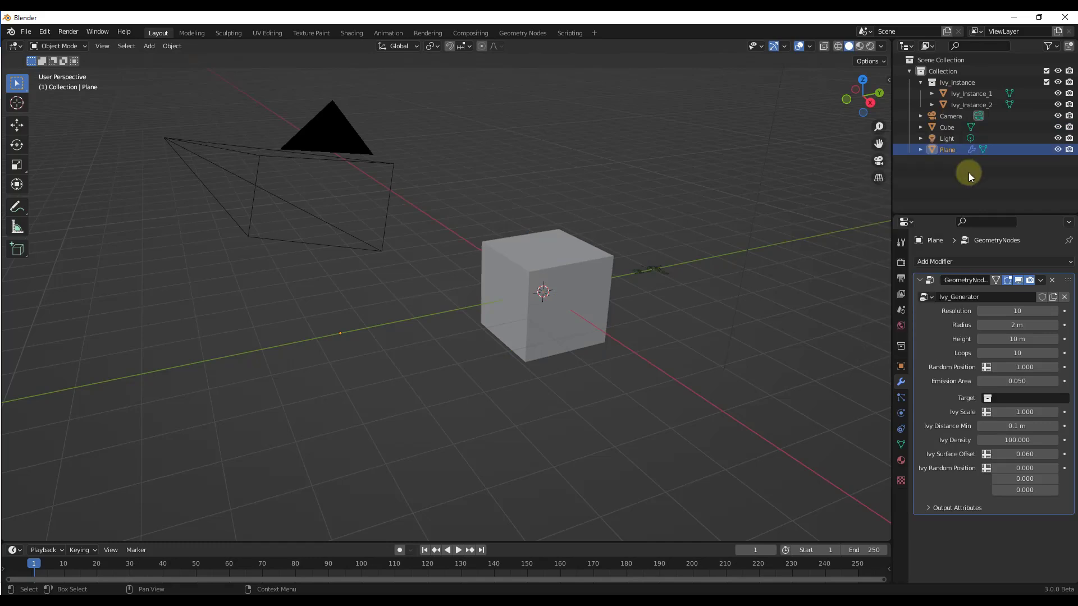
{"action": "right_click", "coordinate": [957, 170]}
{"action": "left_click", "coordinate": [941, 171]}
{"action": "double_click", "coordinate": [964, 160]}
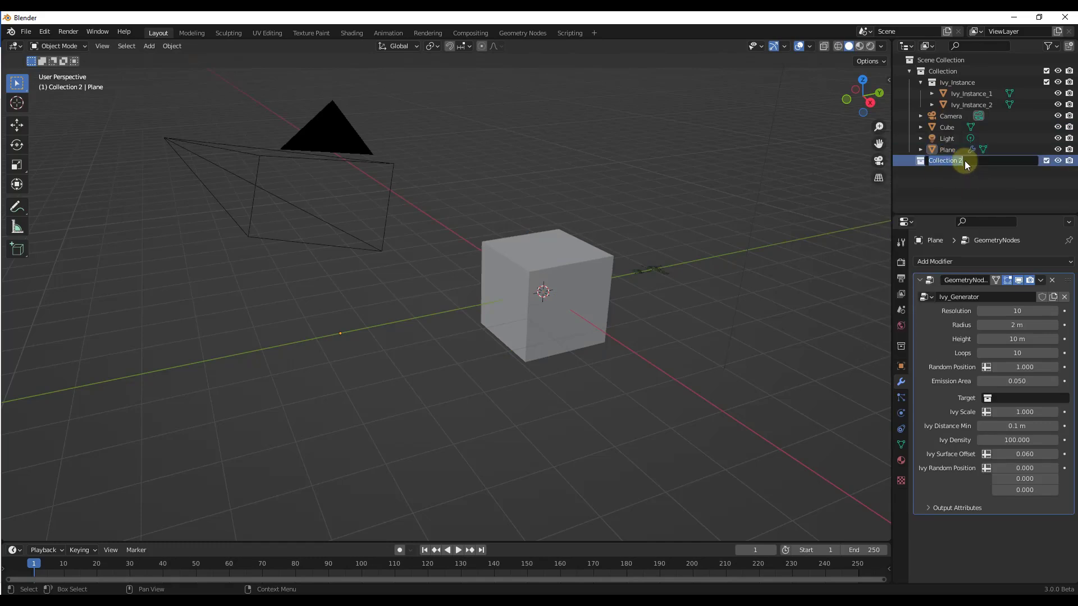
{"action": "type", "text": "Cube"}
{"action": "key", "text": "Return"}
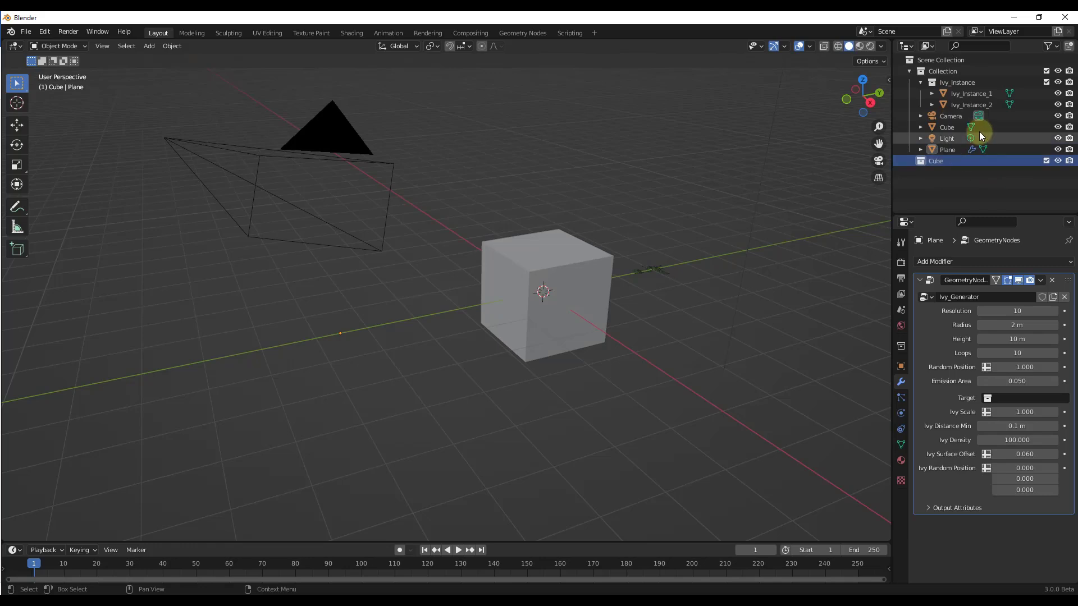
Put the cube object into the Cube collection and set the ivy generator's target to that collection.
{"action": "left_click_drag", "start_coordinate": [941, 128], "coordinate": [942, 163]}
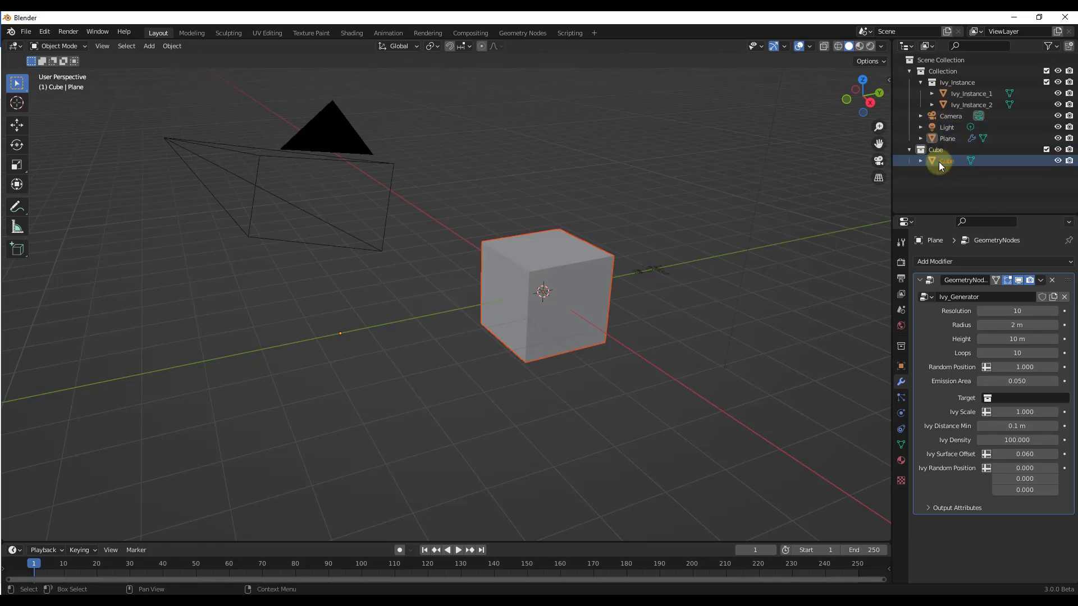
{"action": "left_click", "coordinate": [1002, 399]}
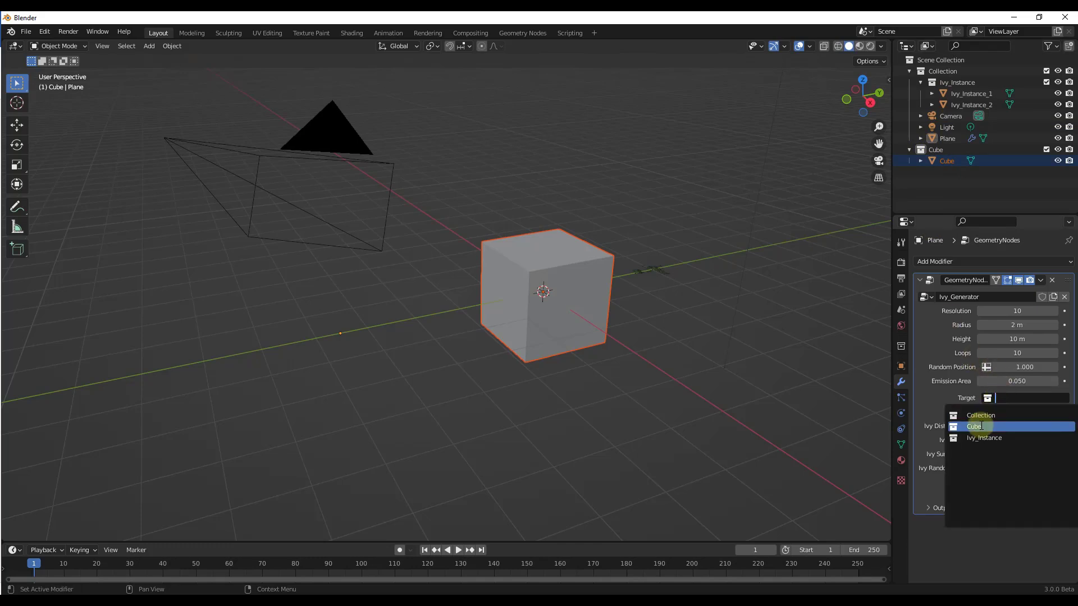
{"action": "left_click", "coordinate": [978, 426]}
{"action": "middle_click_drag", "start_coordinate": [484, 343], "coordinate": [449, 348]}
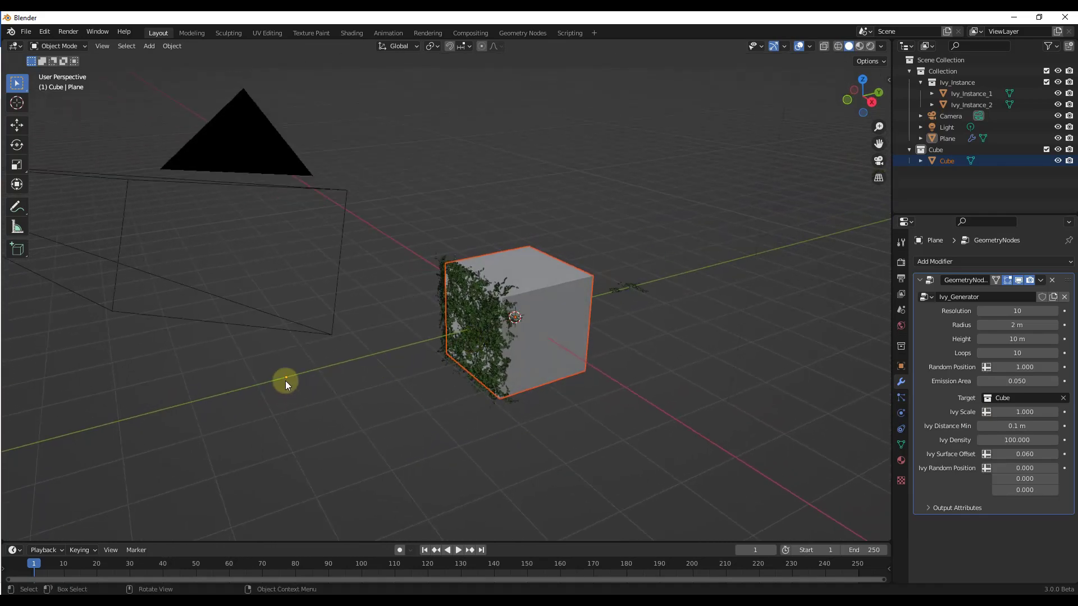
In Edit Mode, delete vertices of the plane that carries the ivy generator, leaving only a single vertex.
{"action": "left_click", "coordinate": [286, 377]}
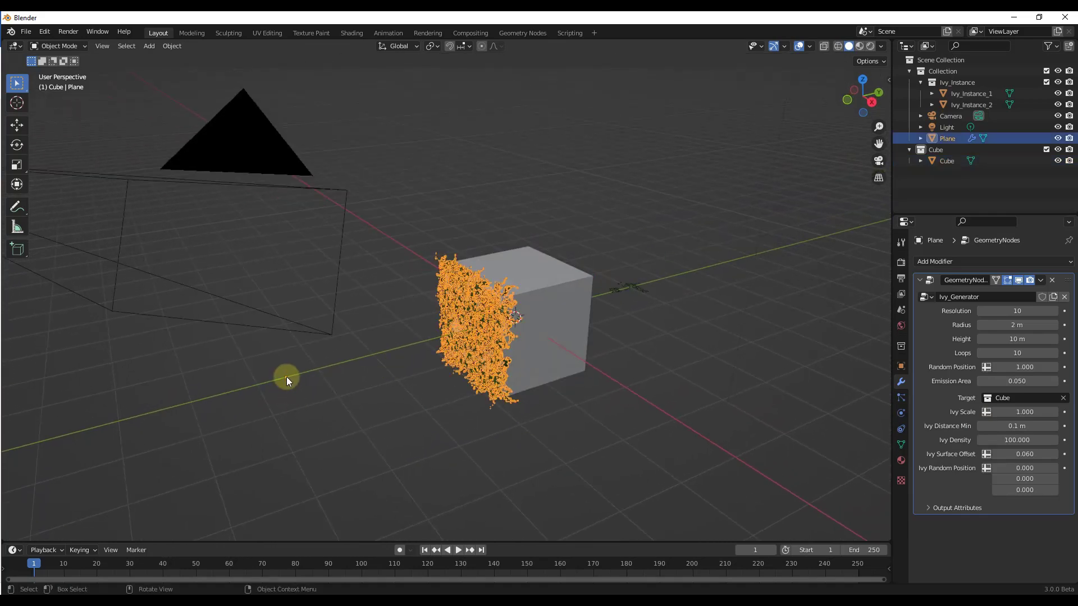
{"action": "left_click", "coordinate": [945, 160]}
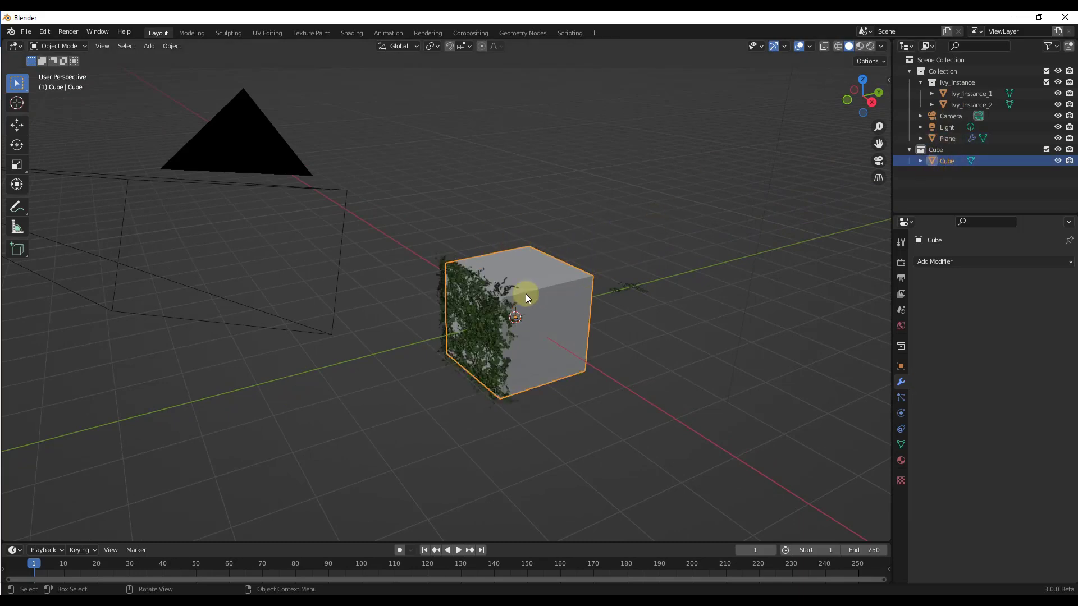
{"action": "left_click", "coordinate": [947, 139]}
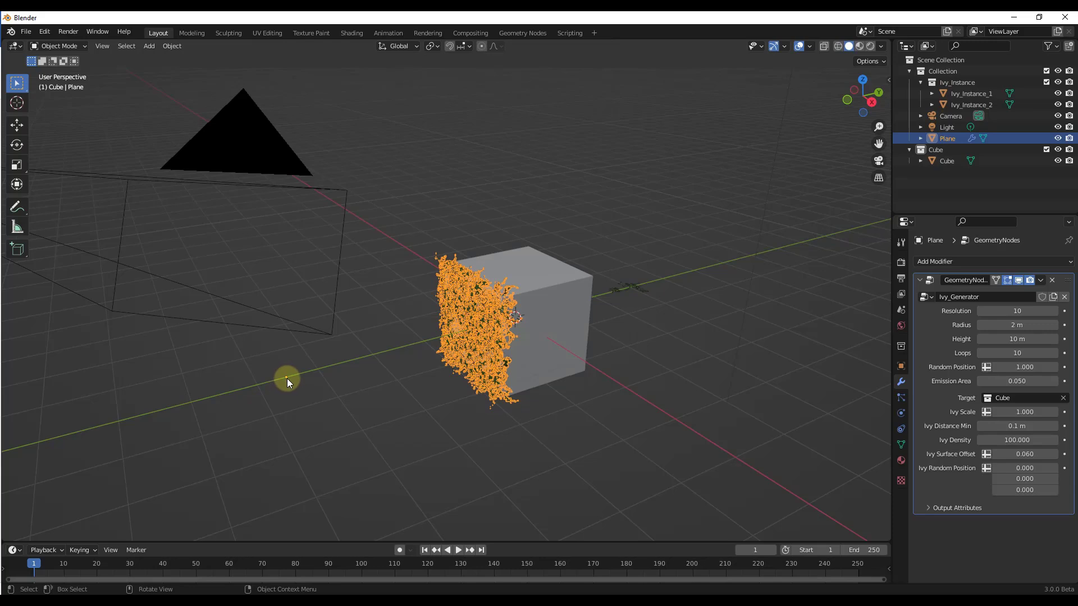
{"action": "middle_click_drag", "start_coordinate": [287, 379], "coordinate": [326, 381]}
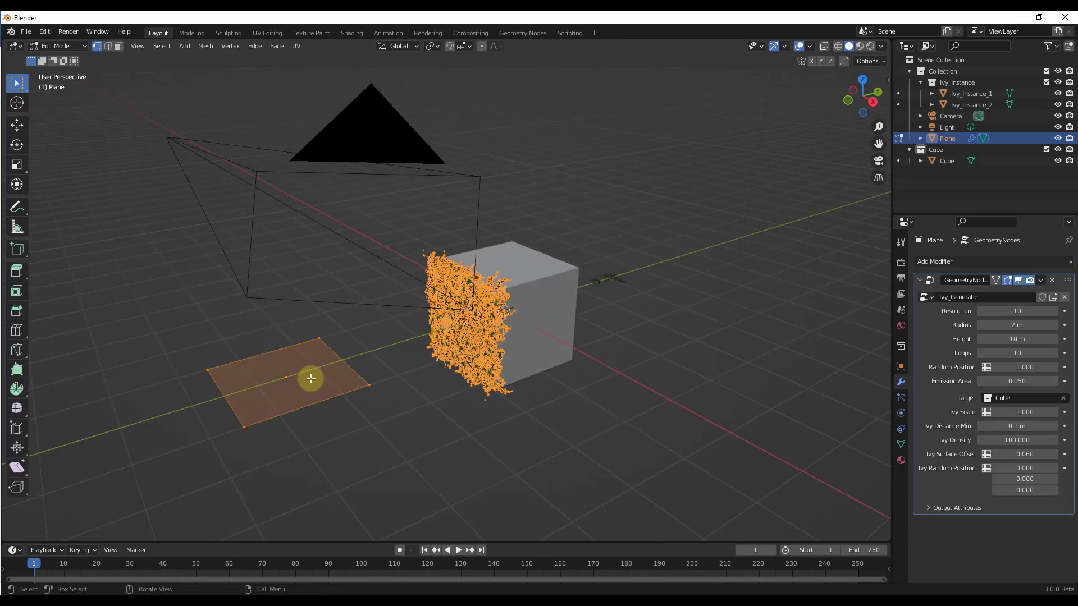
{"action": "scroll", "coordinate": [225, 372], "scroll_direction": "up", "scroll_amount": 5}
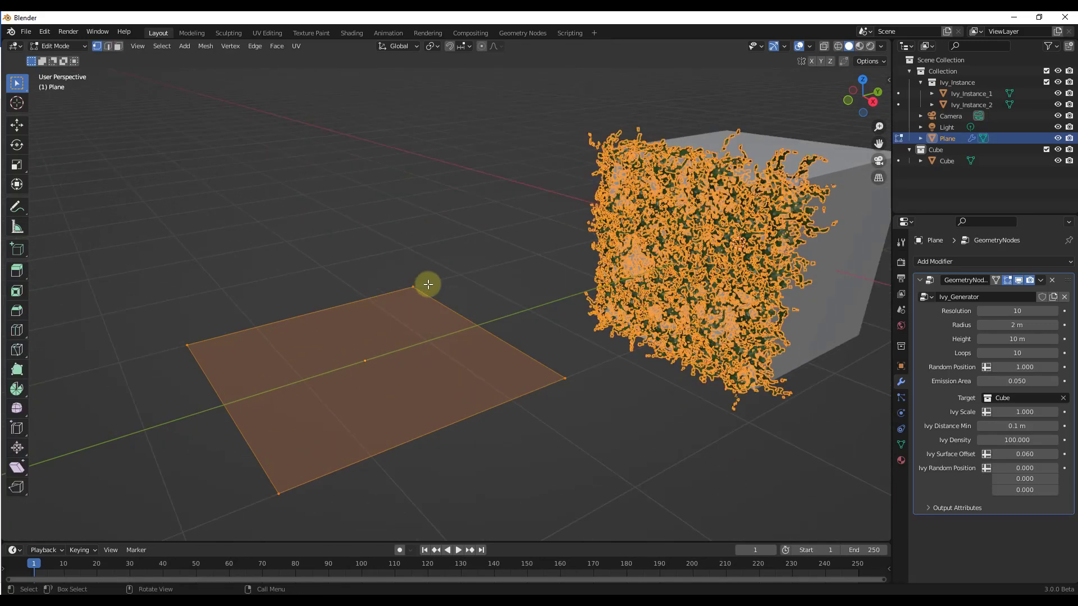
{"action": "middle_click_drag", "start_coordinate": [394, 406], "coordinate": [343, 379]}
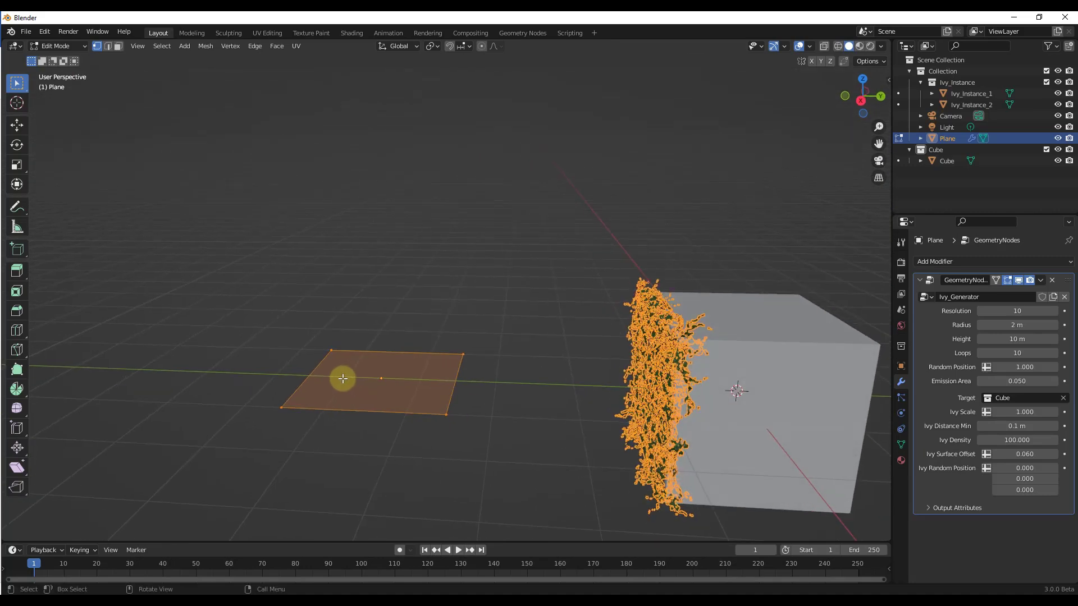
{"action": "left_click_drag", "start_coordinate": [212, 331], "coordinate": [353, 436]}
{"action": "middle_click_drag", "start_coordinate": [342, 427], "coordinate": [354, 427]}
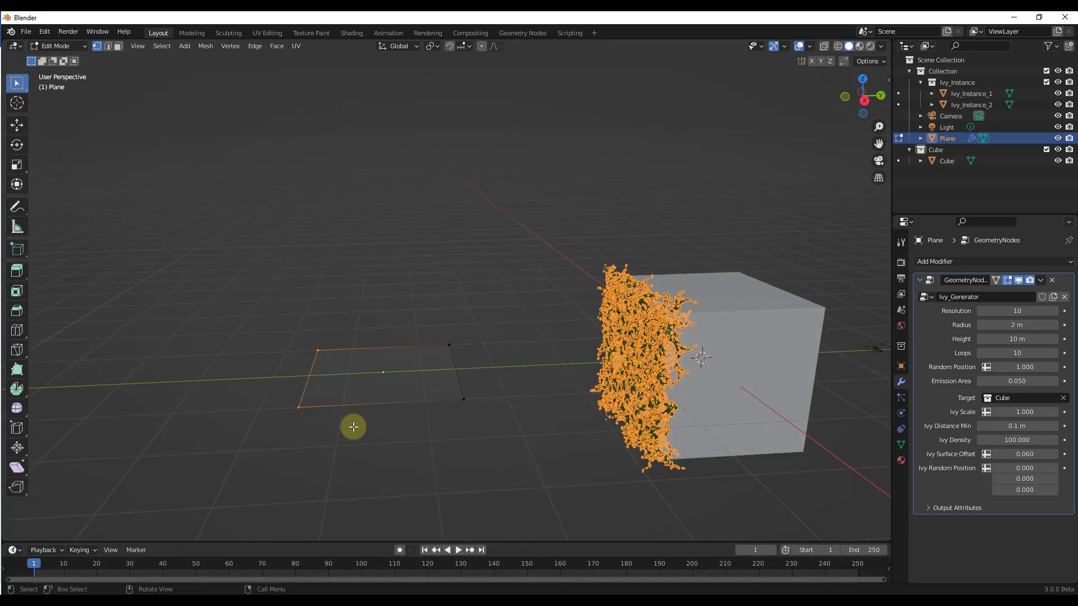
{"action": "key", "text": "x"}
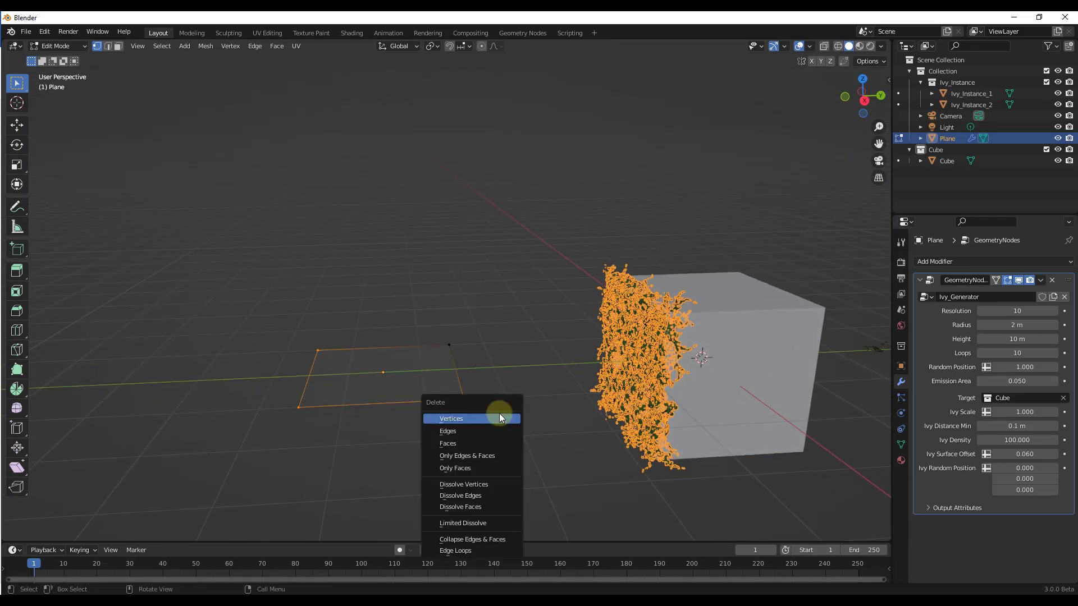
{"action": "left_click", "coordinate": [467, 420]}
{"action": "middle_click_drag", "start_coordinate": [462, 380], "coordinate": [664, 303]}
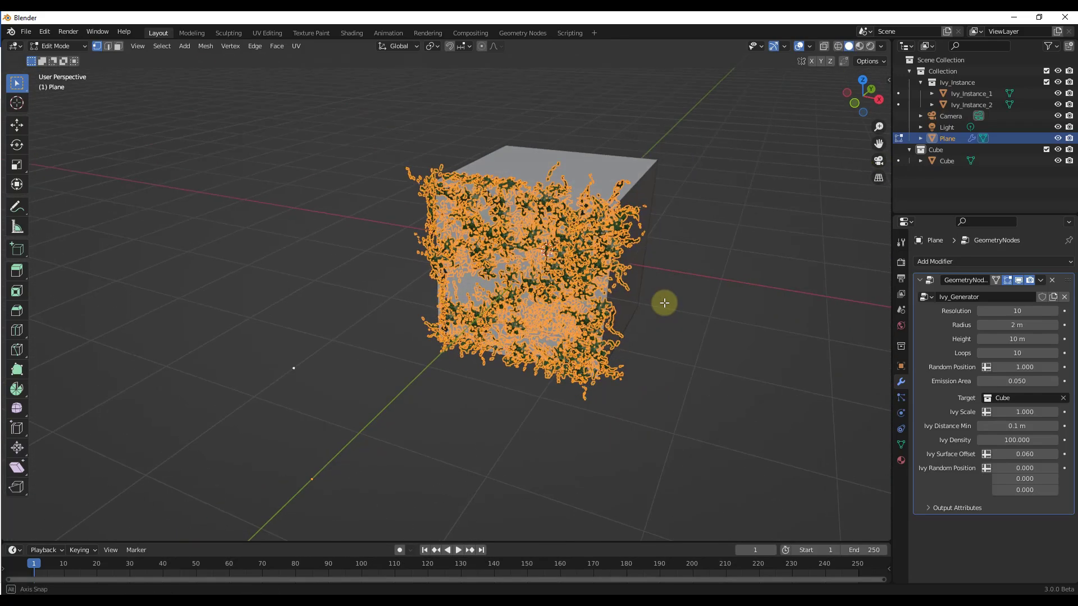
Try extruding the plane's remaining vertex upward.
{"action": "key", "text": "g"}
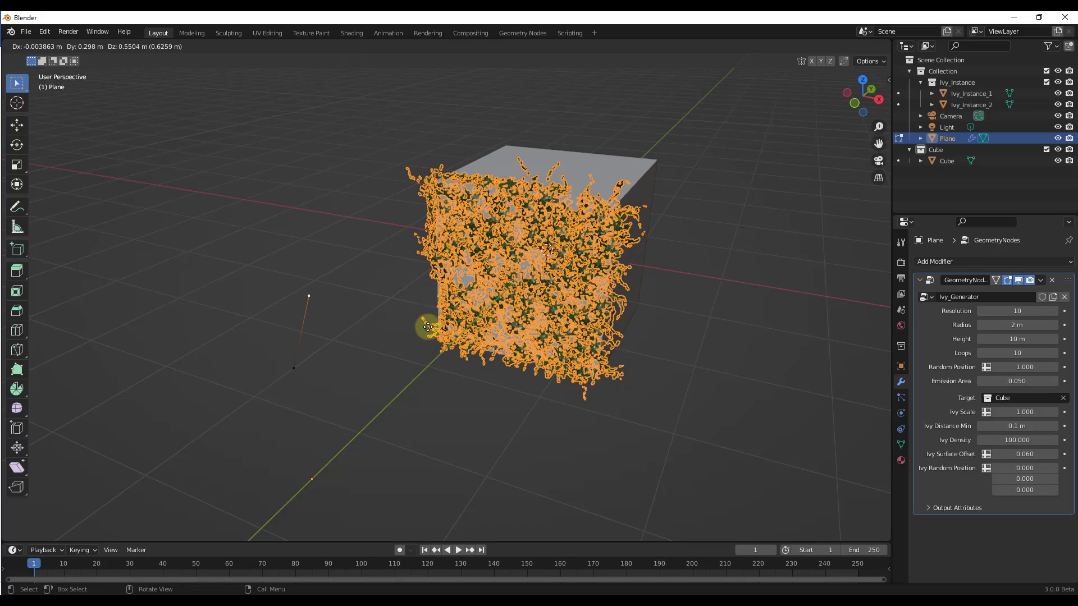
{"action": "right_click", "coordinate": [403, 353]}
{"action": "key", "text": "ctrl+z"}
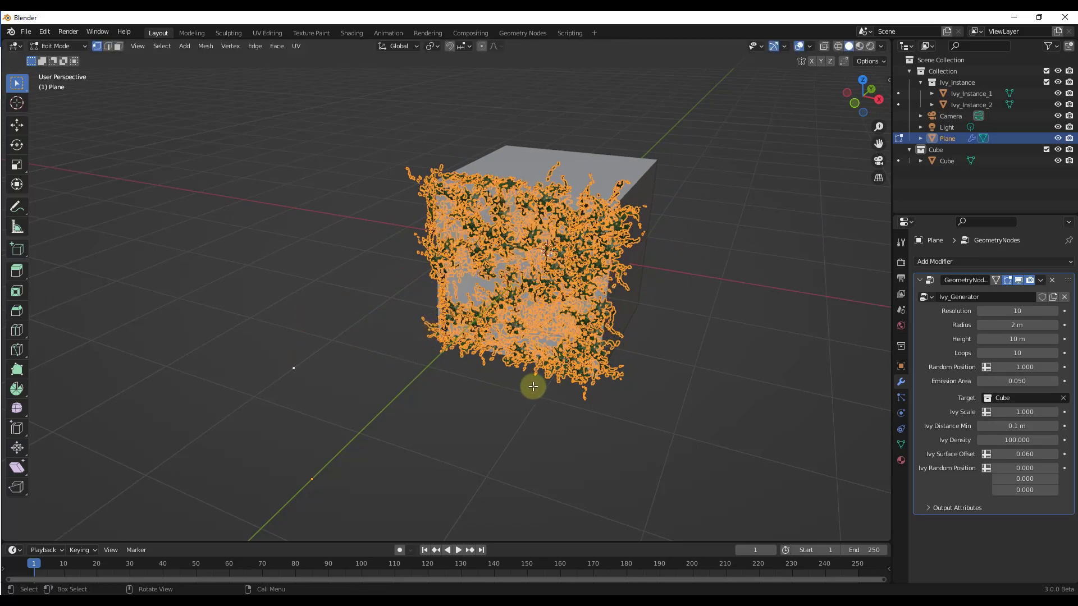
Return to Object Mode and reselect the plane that carries the ivy generator.
{"action": "middle_click_drag", "start_coordinate": [533, 386], "coordinate": [381, 392]}
{"action": "key", "text": "Tab"}
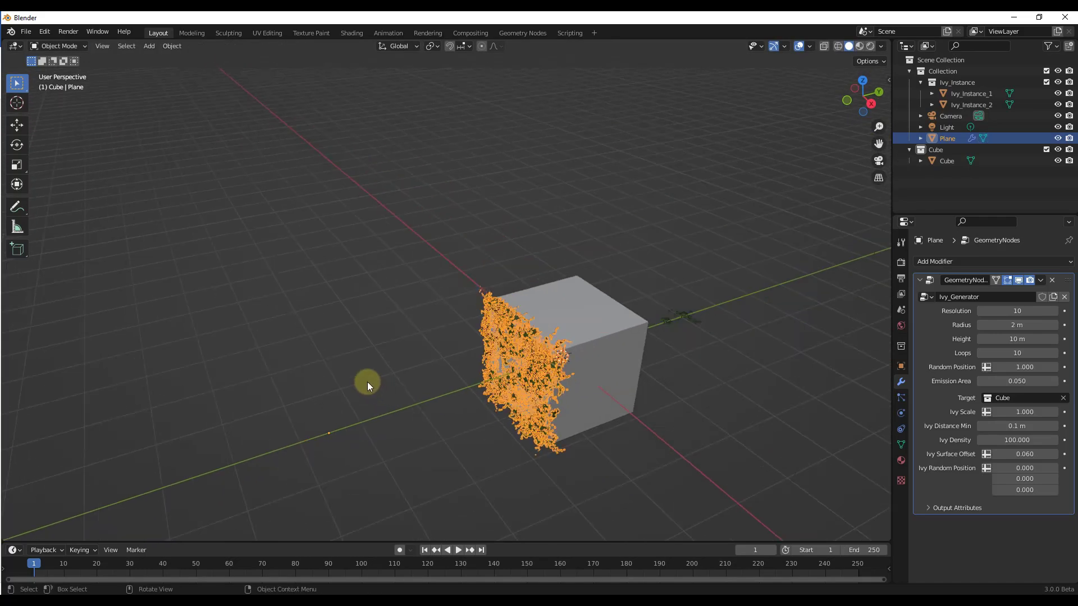
{"action": "left_click", "coordinate": [366, 382]}
{"action": "left_click", "coordinate": [536, 341]}
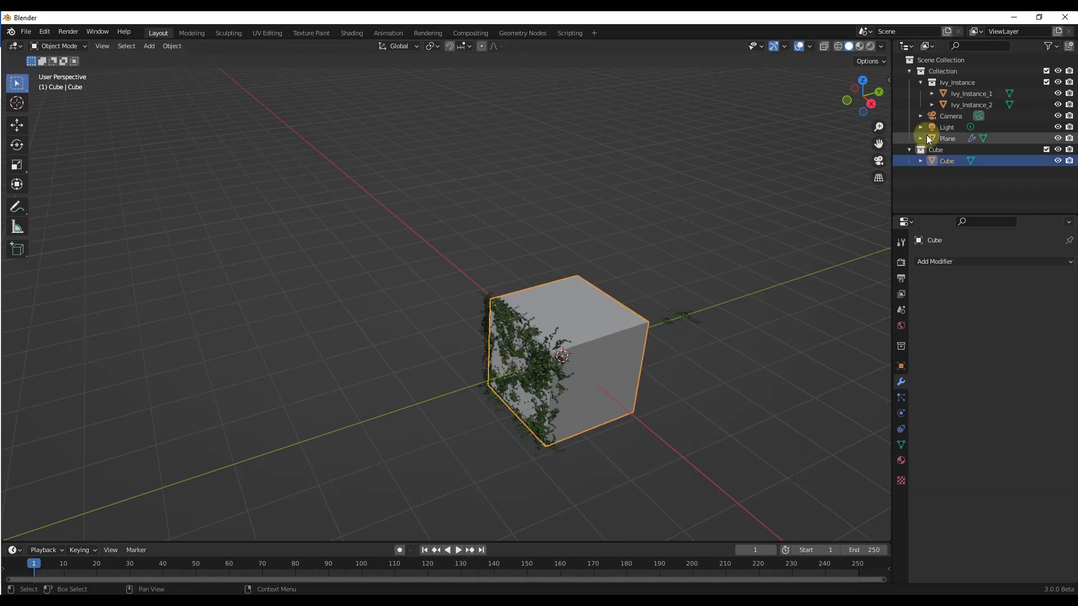
{"action": "left_click", "coordinate": [945, 140]}
{"action": "left_click", "coordinate": [445, 346]}
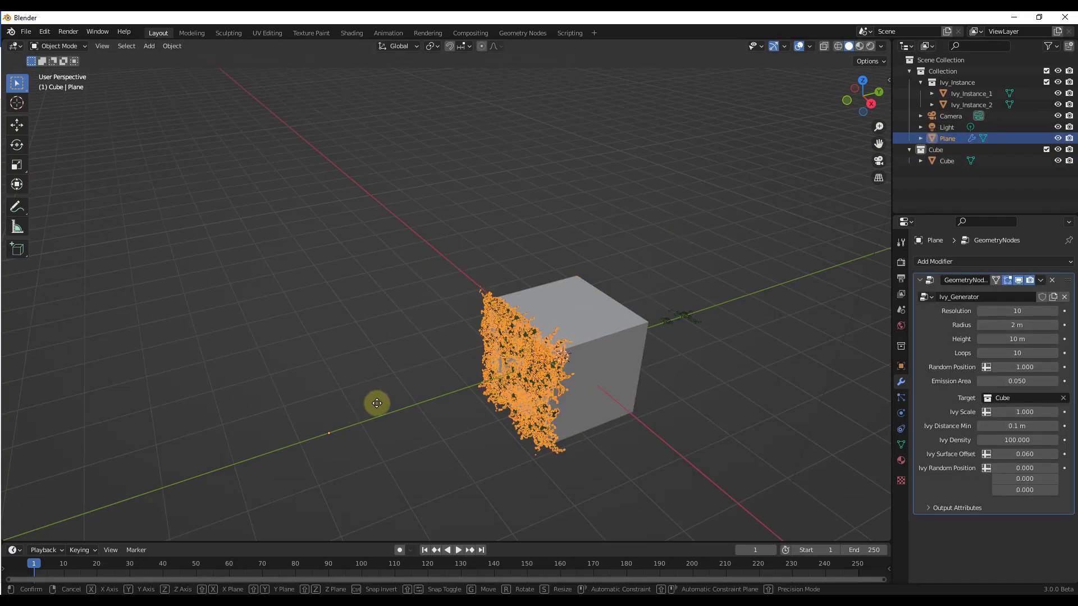
Try moving the plane to another position beside the cube.
{"action": "left_click_drag", "start_coordinate": [377, 403], "coordinate": [431, 376]}
{"action": "middle_click_drag", "start_coordinate": [497, 392], "coordinate": [470, 372]}
{"action": "scroll", "coordinate": [470, 371], "scroll_direction": "down", "scroll_amount": 3}
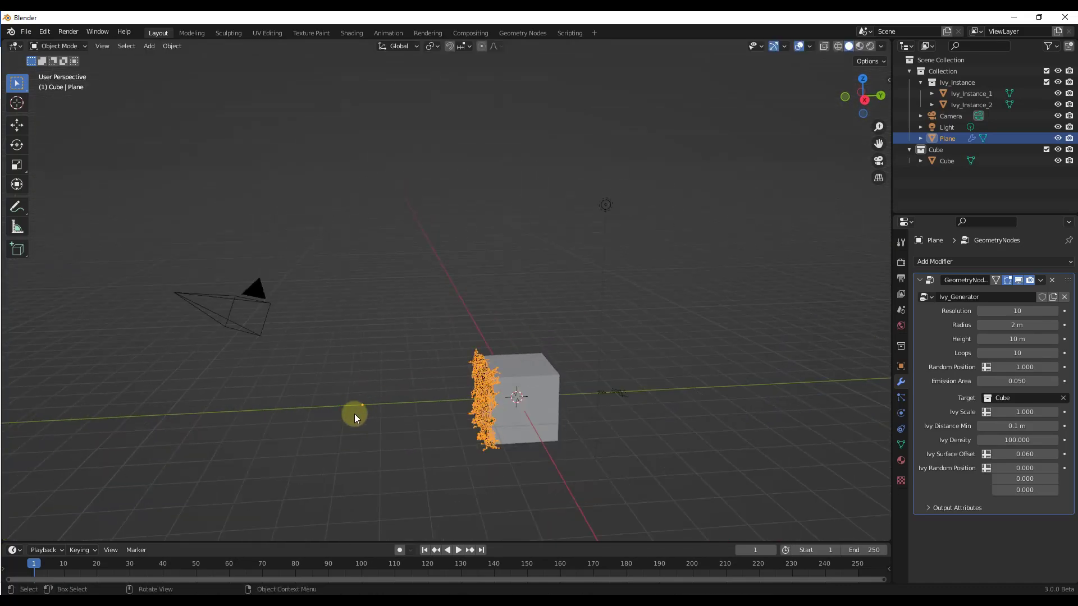
Duplicate the plane and place the copy on the opposite side of the cube.
{"action": "mouse_move", "coordinate": [355, 413]}
{"action": "middle_mouse_down"}
{"action": "mouse_move", "coordinate": [366, 420]}
{"action": "mouse_move", "coordinate": [366, 405]}
{"action": "middle_mouse_up"}
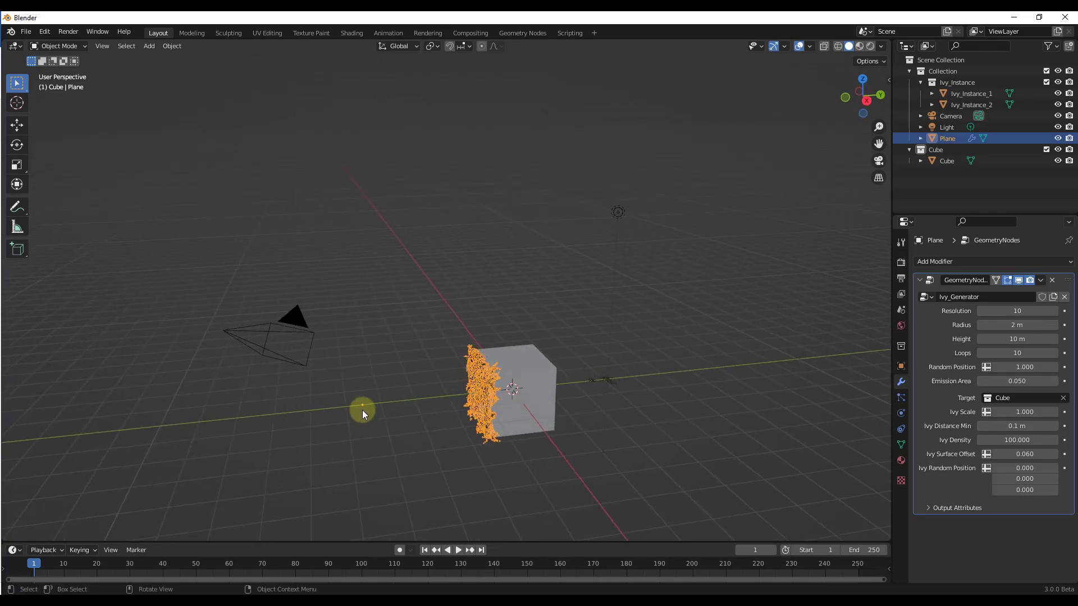
{"action": "key", "text": "shift+d"}
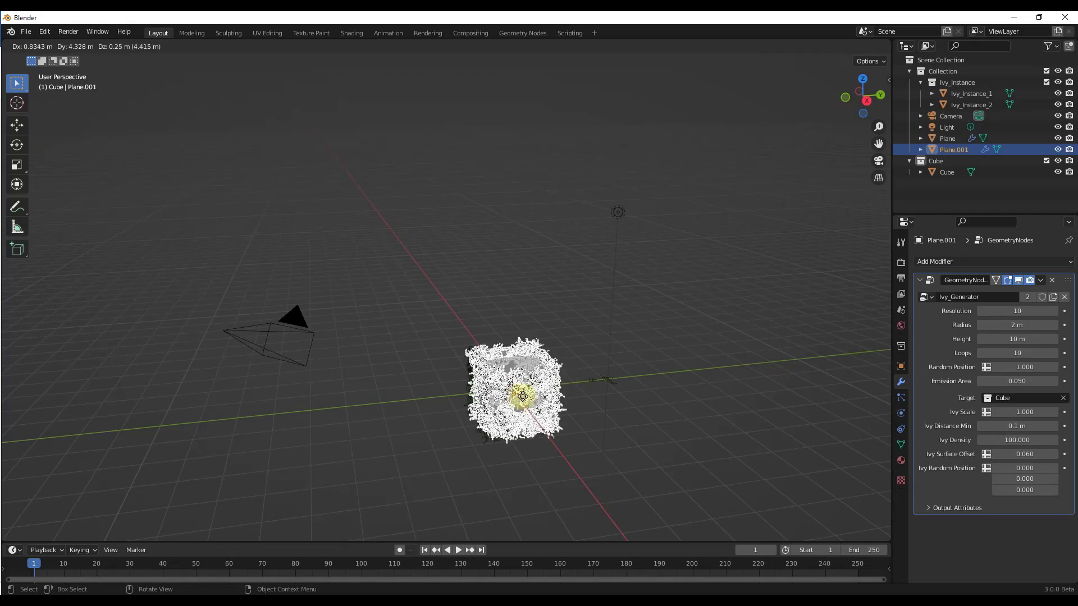
{"action": "left_click", "coordinate": [557, 390]}
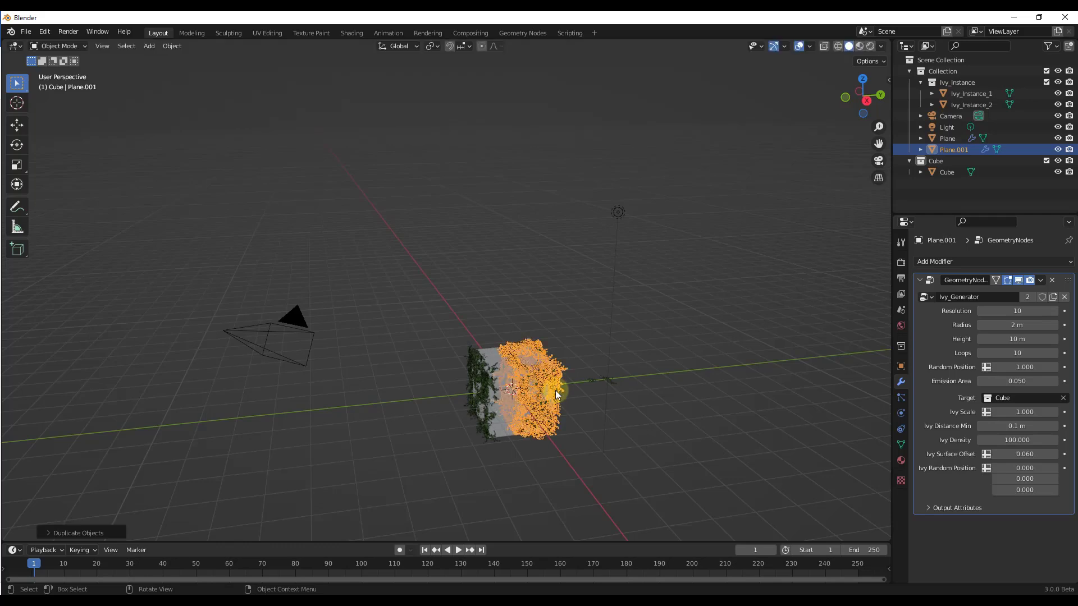
{"action": "mouse_move", "coordinate": [557, 391]}
{"action": "middle_mouse_down"}
{"action": "mouse_move", "coordinate": [601, 368]}
{"action": "mouse_move", "coordinate": [476, 385]}
{"action": "mouse_move", "coordinate": [555, 395]}
{"action": "middle_mouse_up"}
{"action": "key", "text": "Tab"}
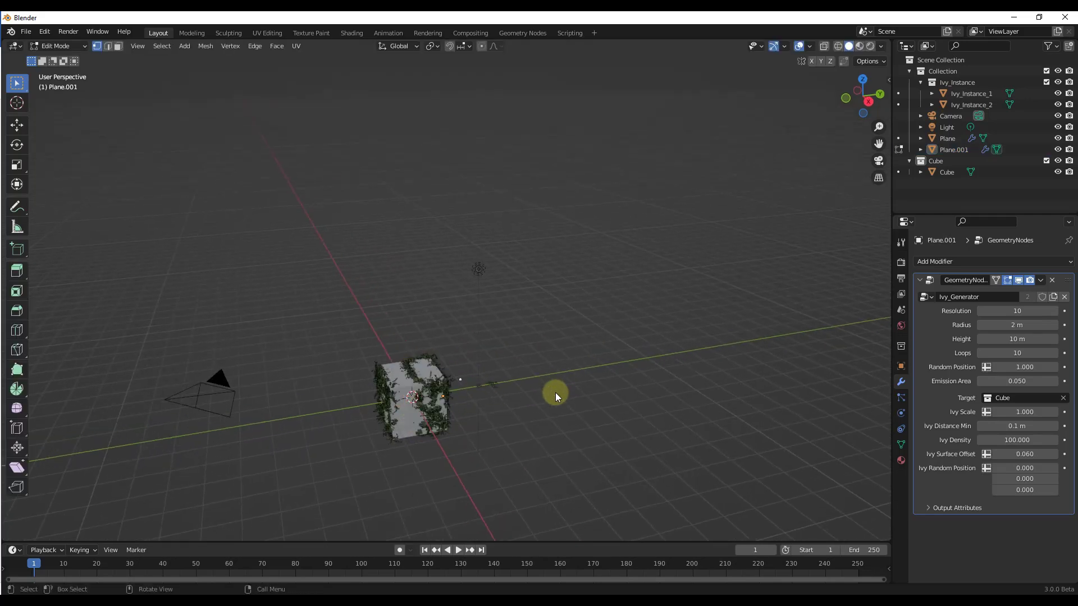
{"action": "key", "text": "Tab"}
Add a mesh torus and move it about 3.58 m along the Y axis, beside the cube.
{"action": "key", "text": "shift+a"}
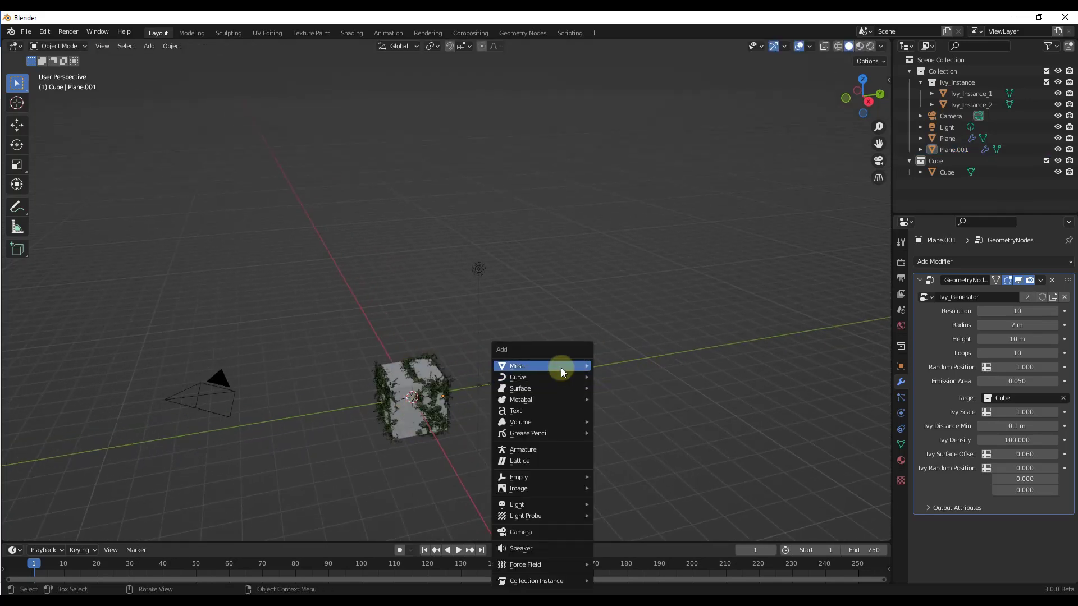
{"action": "mouse_move", "coordinate": [561, 366]}
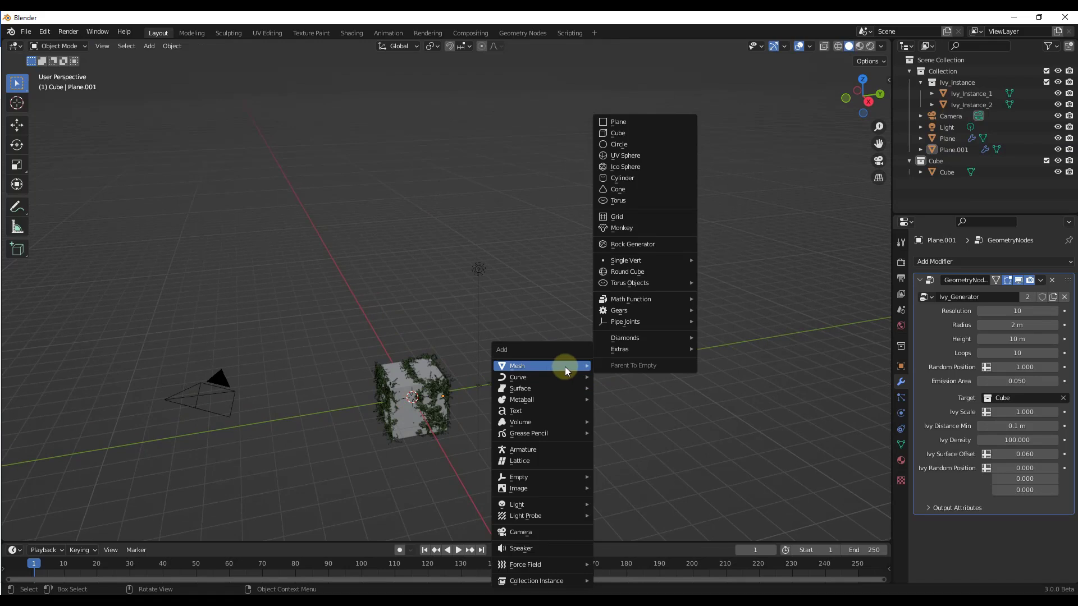
{"action": "left_click", "coordinate": [620, 200]}
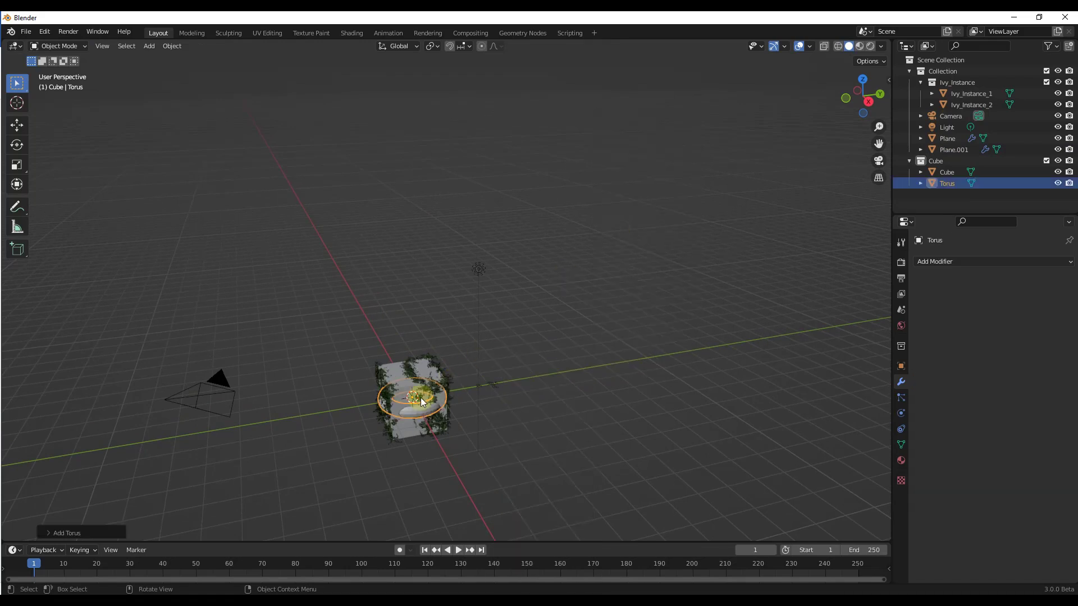
{"action": "key", "text": "g"}
{"action": "key", "text": "y"}
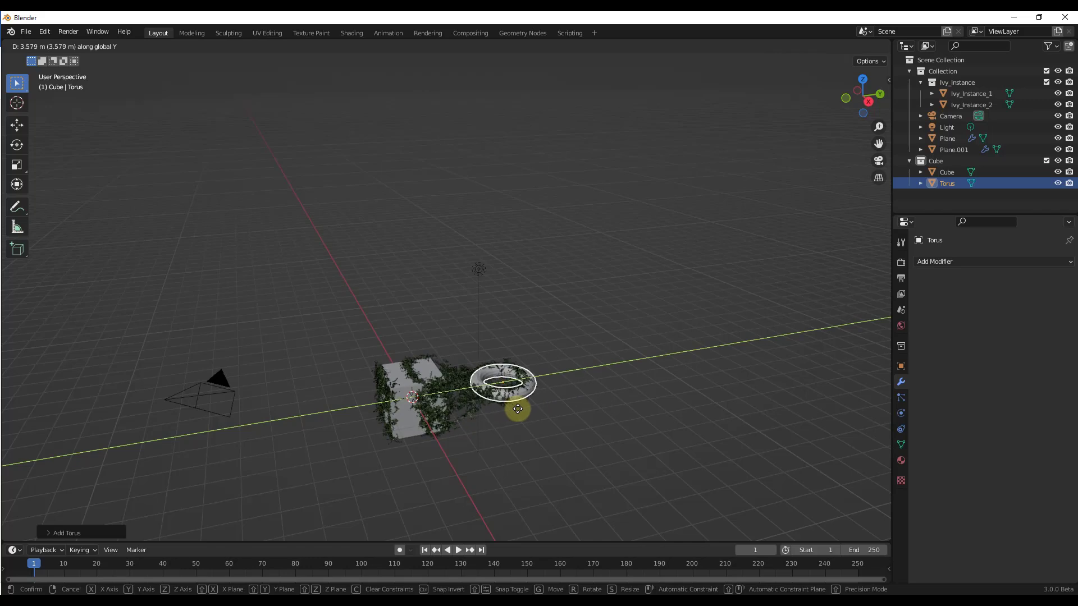
{"action": "left_click", "coordinate": [518, 409]}
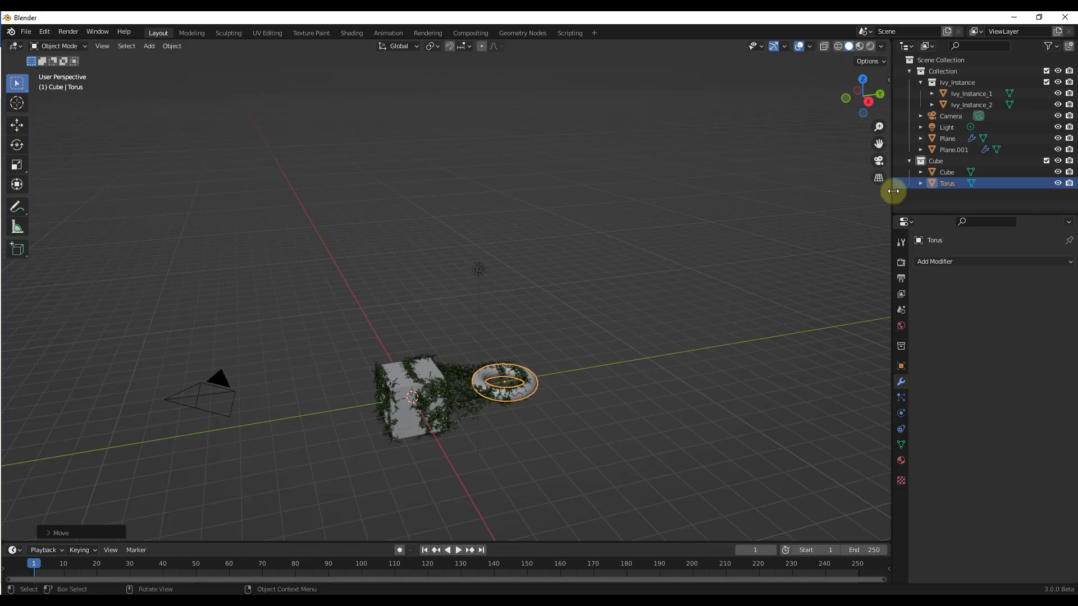
Move the torus much farther along the Y axis, well clear of the cube and its ivy.
{"action": "scroll", "coordinate": [519, 389], "scroll_direction": "up", "scroll_amount": 5}
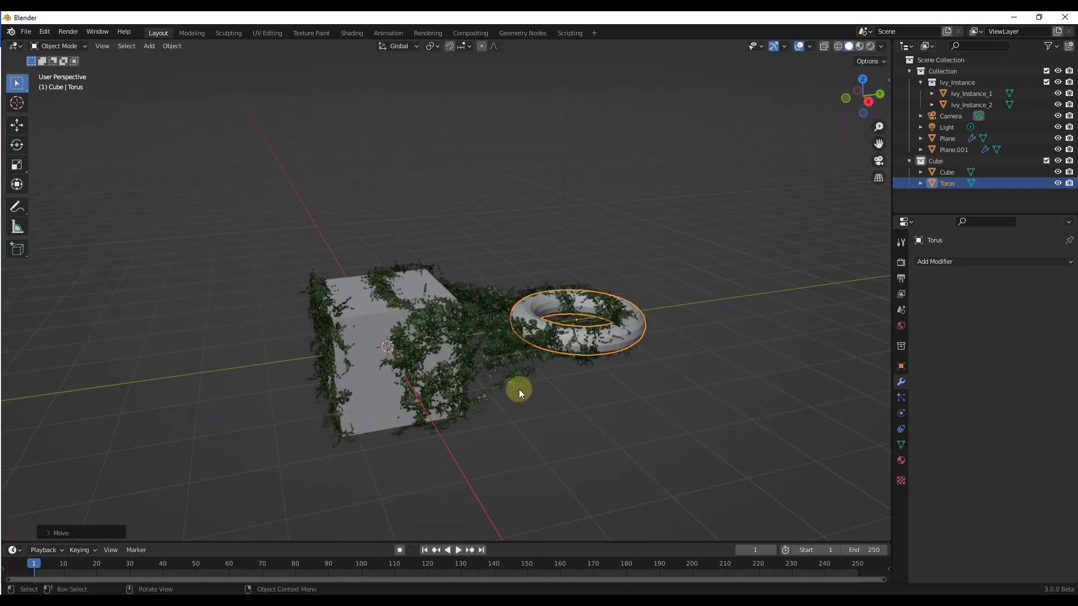
{"action": "scroll", "coordinate": [558, 376], "scroll_direction": "down", "scroll_amount": 6}
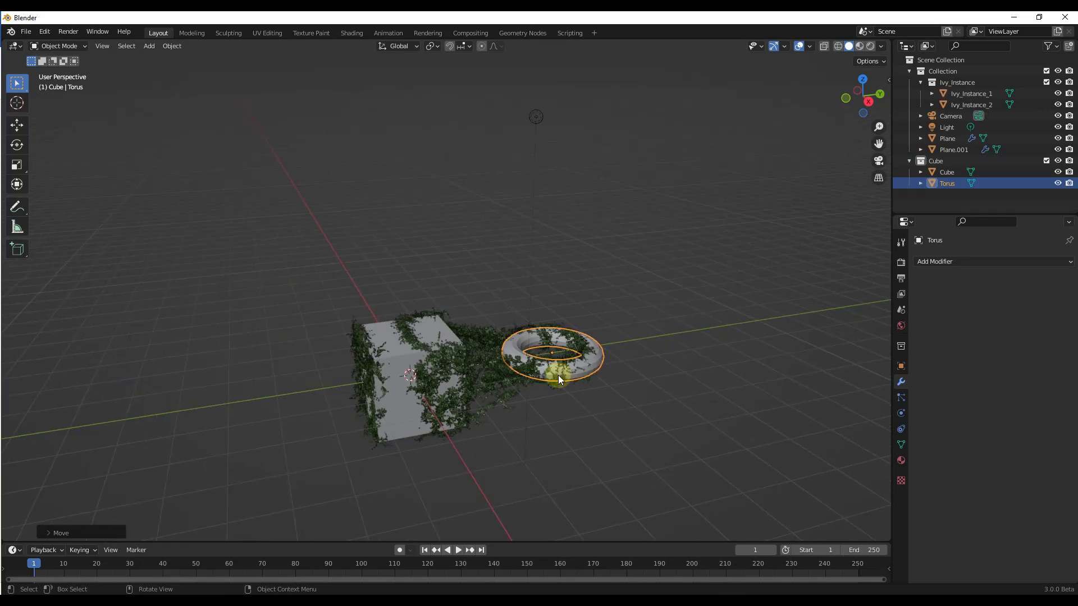
{"action": "key", "text": "g"}
{"action": "key", "text": "y"}
{"action": "left_click", "coordinate": [691, 347]}
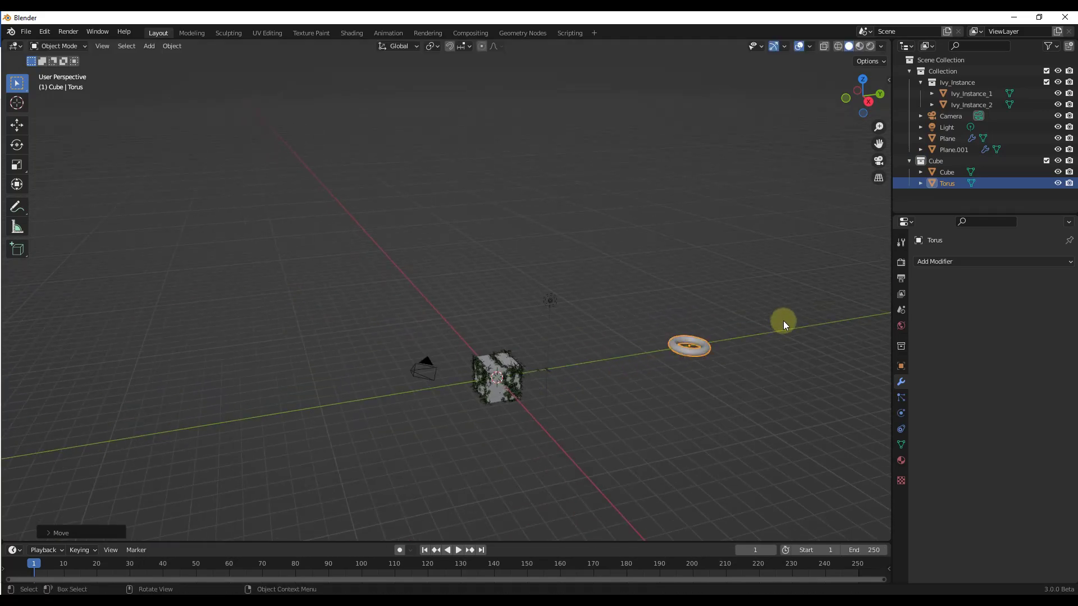
Create a new collection named Torus and put the torus object into it.
{"action": "scroll", "coordinate": [783, 321], "scroll_direction": "up", "scroll_amount": 5}
{"action": "right_click", "coordinate": [936, 197]}
{"action": "left_click", "coordinate": [930, 200]}
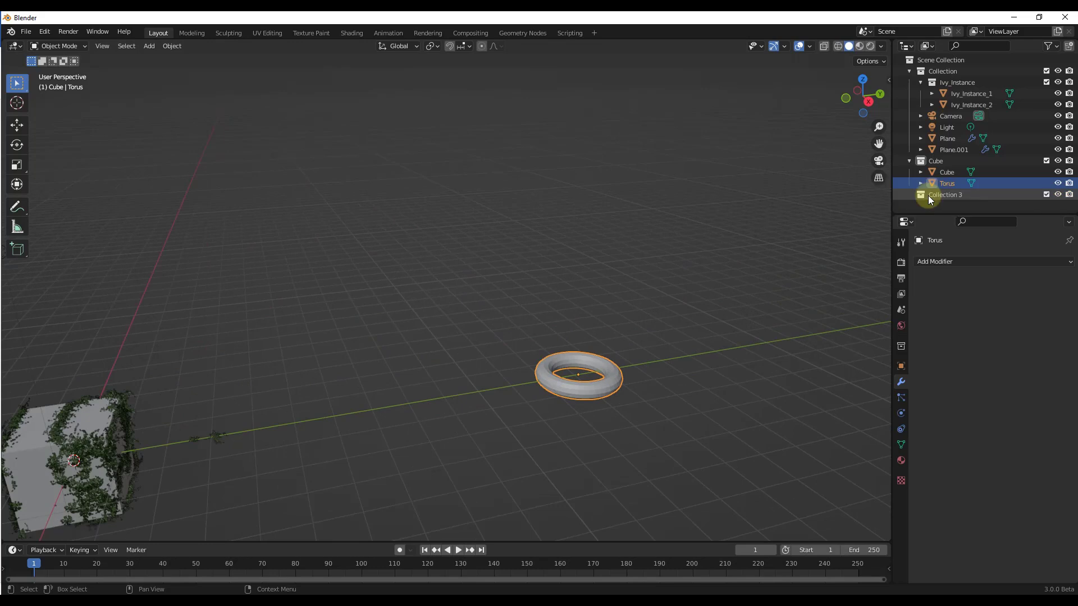
{"action": "left_click", "coordinate": [928, 195]}
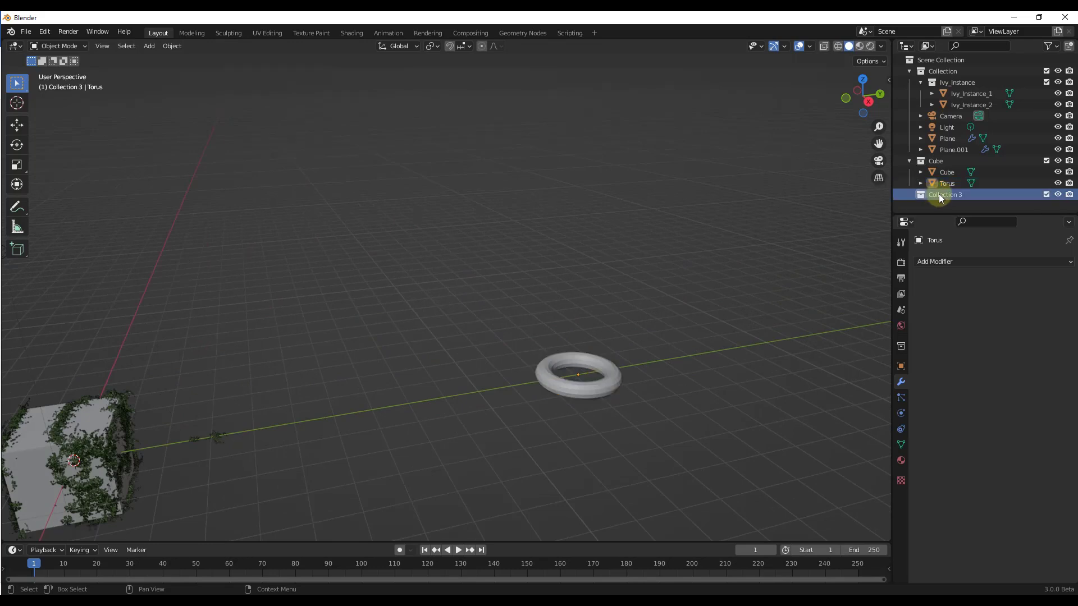
{"action": "double_click", "coordinate": [937, 194]}
{"action": "left_click_drag", "start_coordinate": [954, 185], "coordinate": [942, 196]}
Add a mesh plane next to the torus.
{"action": "middle_click_drag", "start_coordinate": [775, 331], "coordinate": [483, 405]}
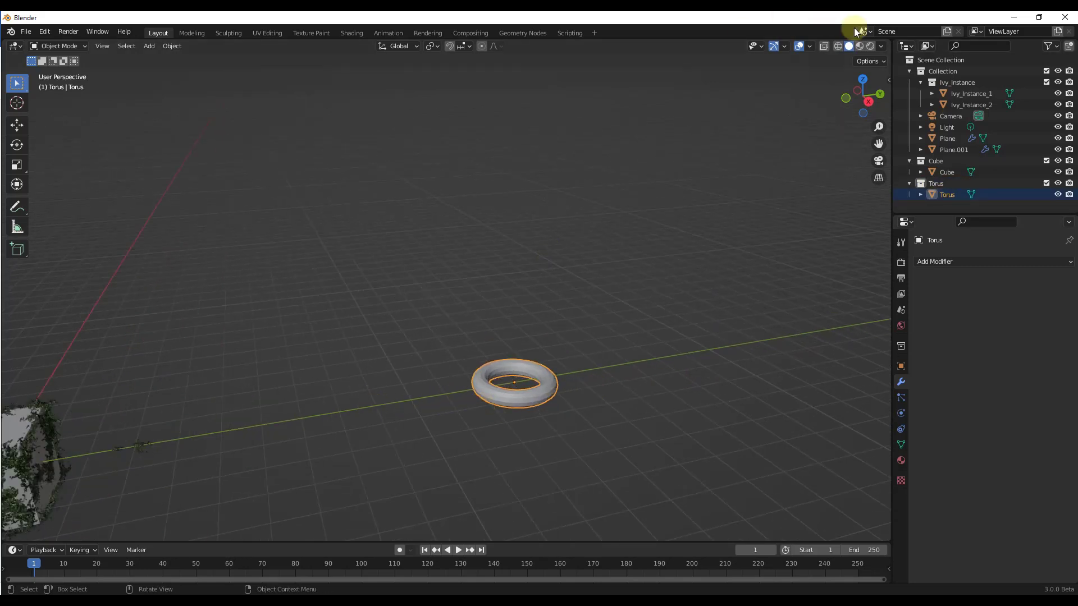
{"action": "left_click", "coordinate": [862, 78]}
{"action": "key", "text": "shift+a"}
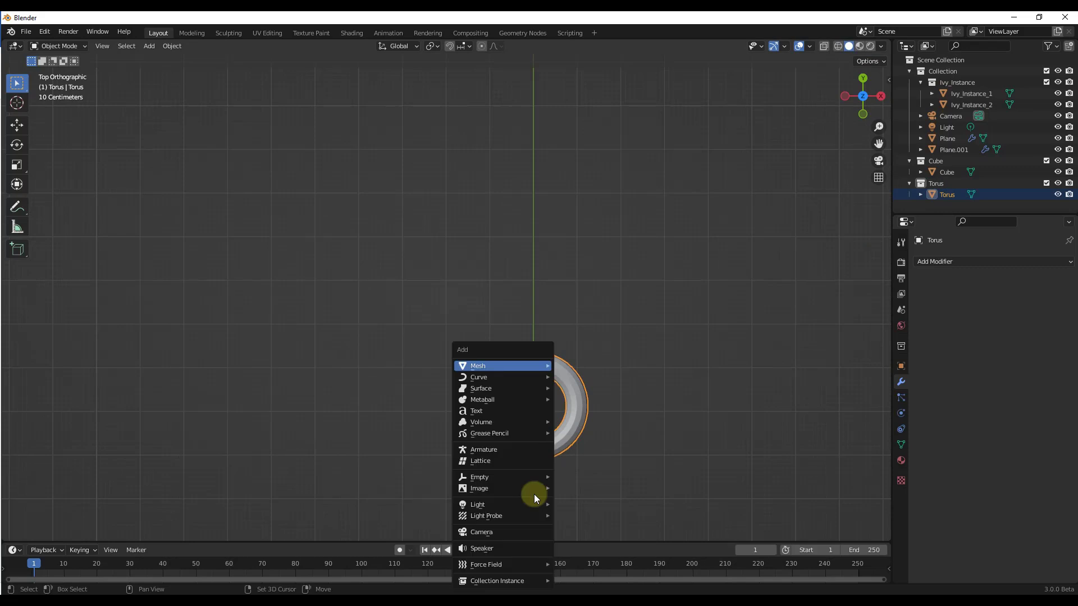
{"action": "mouse_move", "coordinate": [527, 365]}
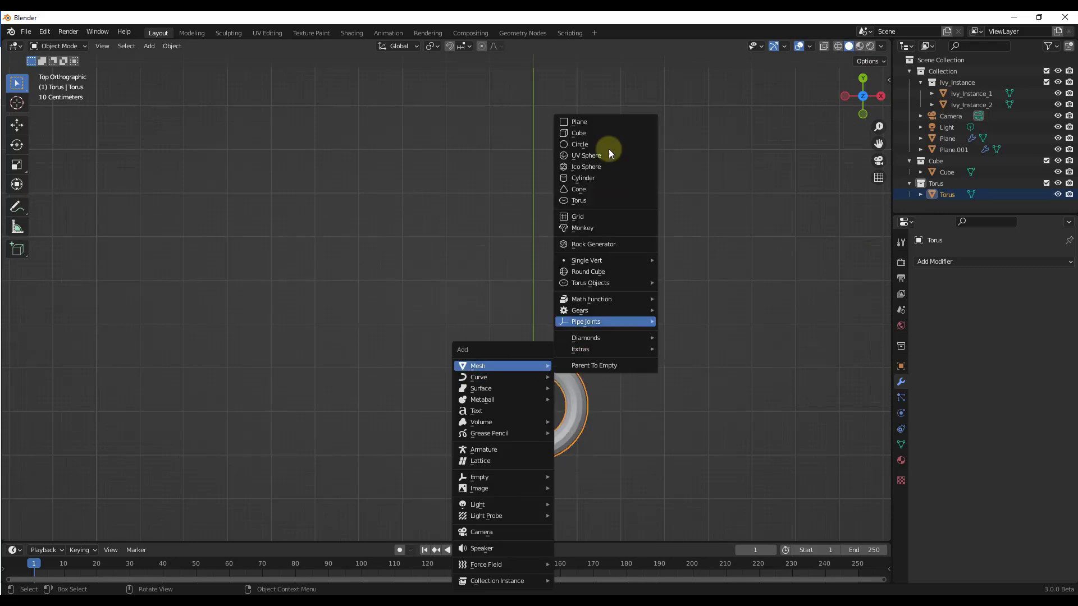
{"action": "left_click", "coordinate": [592, 122]}
{"action": "middle_click_drag", "start_coordinate": [591, 477], "coordinate": [662, 444]}
Give the new plane a Geometry Nodes modifier that uses the Ivy_Generator node group.
{"action": "left_click", "coordinate": [915, 261]}
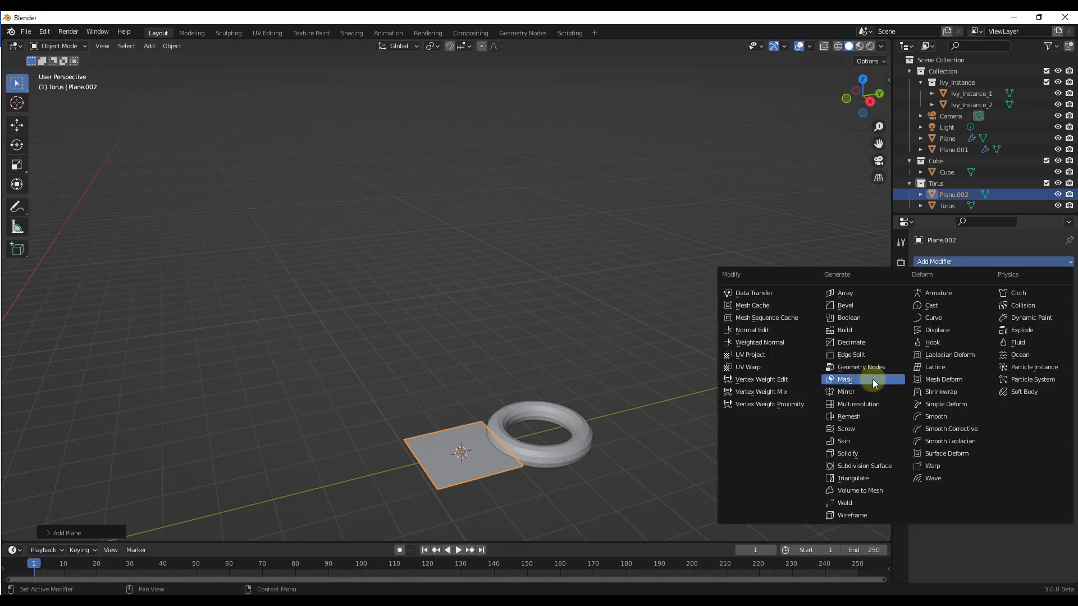
{"action": "left_click", "coordinate": [877, 368]}
{"action": "left_click", "coordinate": [927, 297]}
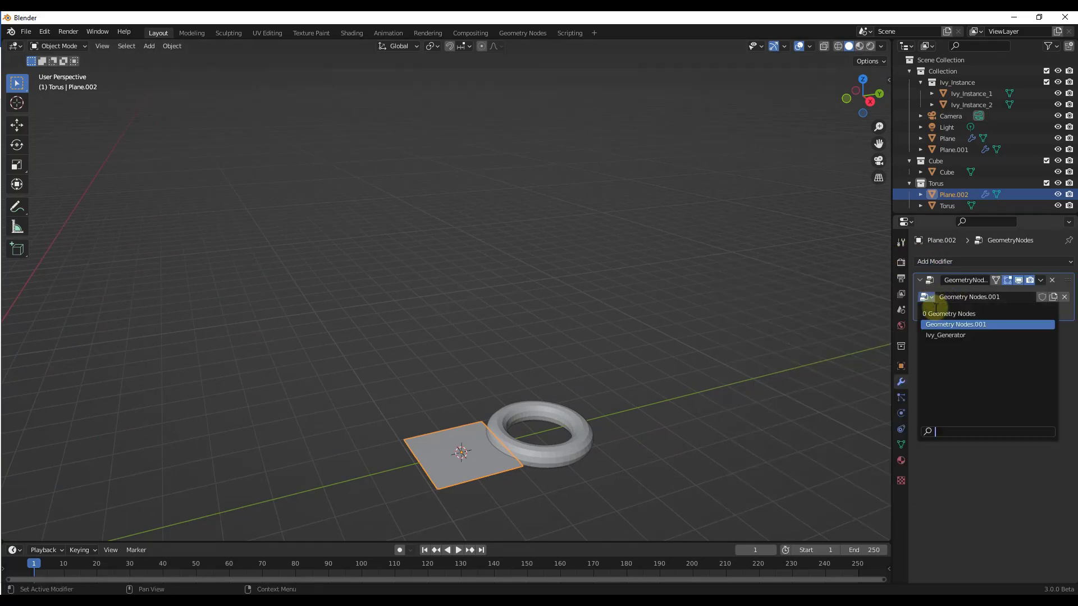
{"action": "left_click", "coordinate": [949, 335]}
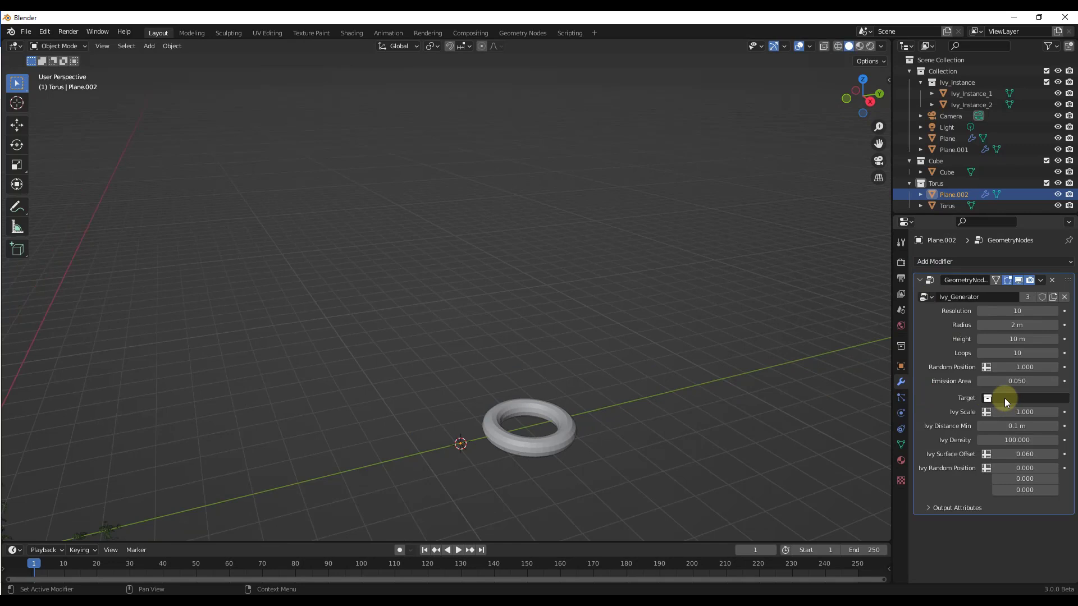
Set the generator's target to the Torus collection and take the plane out of that collection, into the Scene Collection.
{"action": "left_click", "coordinate": [1005, 399]}
{"action": "left_click", "coordinate": [986, 447]}
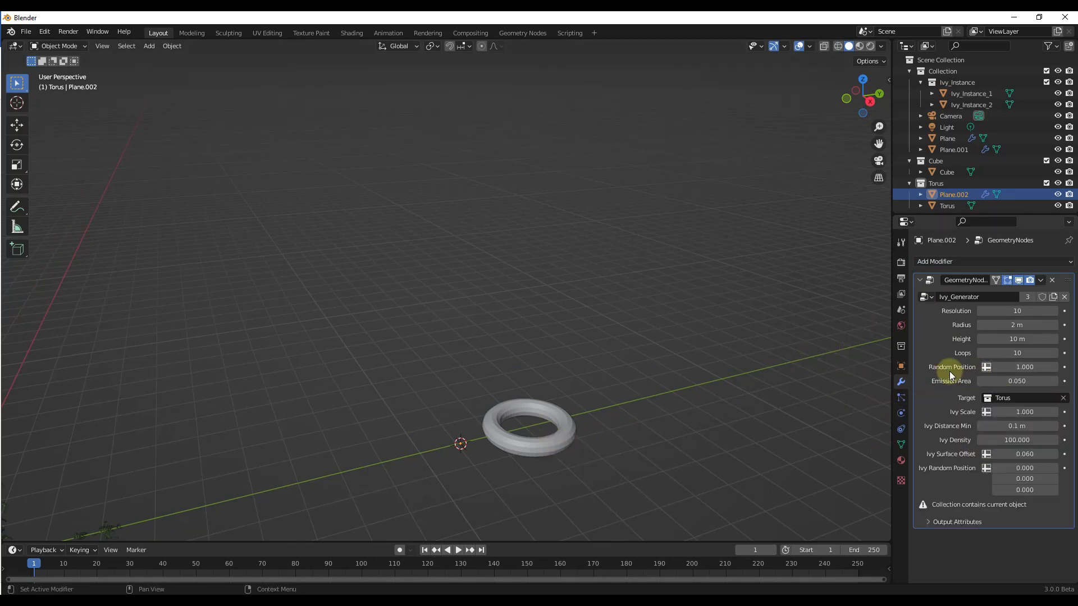
{"action": "middle_click_drag", "start_coordinate": [730, 410], "coordinate": [388, 419]}
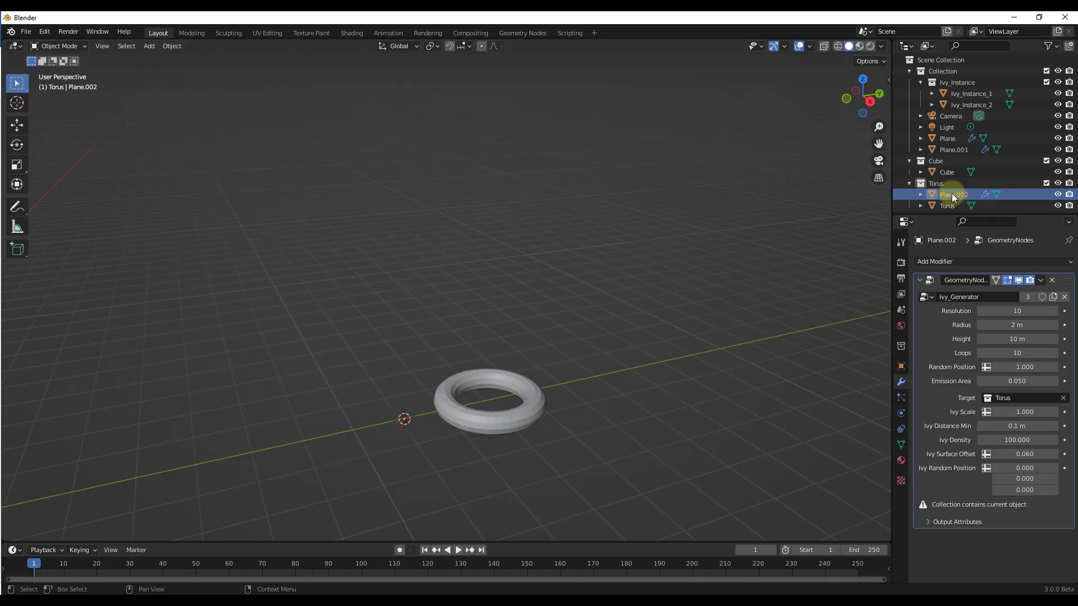
{"action": "left_click_drag", "start_coordinate": [949, 193], "coordinate": [952, 61]}
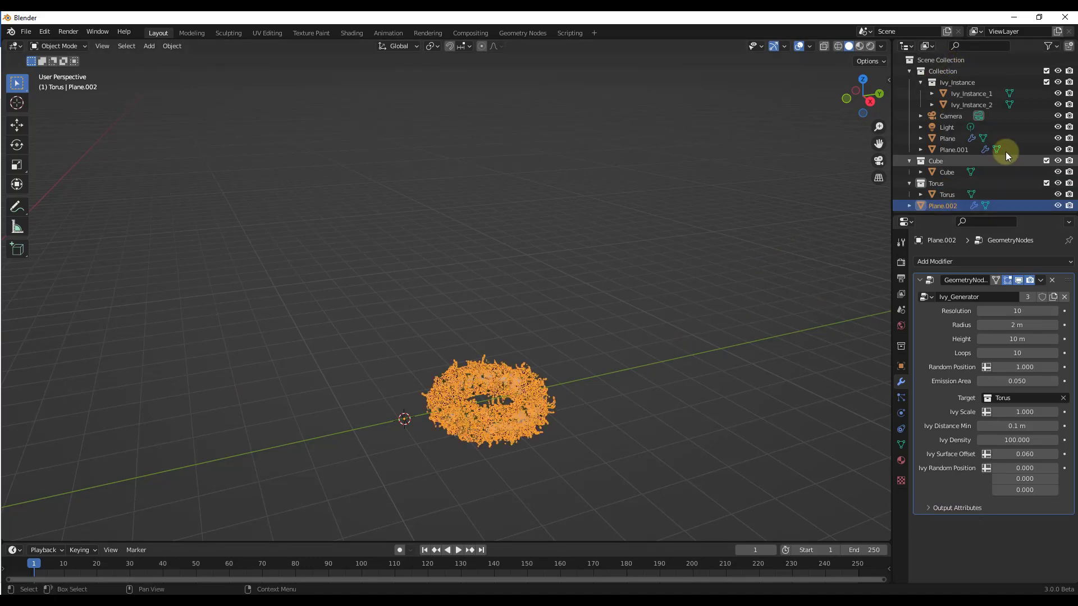
{"action": "scroll", "coordinate": [969, 141], "scroll_direction": "down", "scroll_amount": 1}
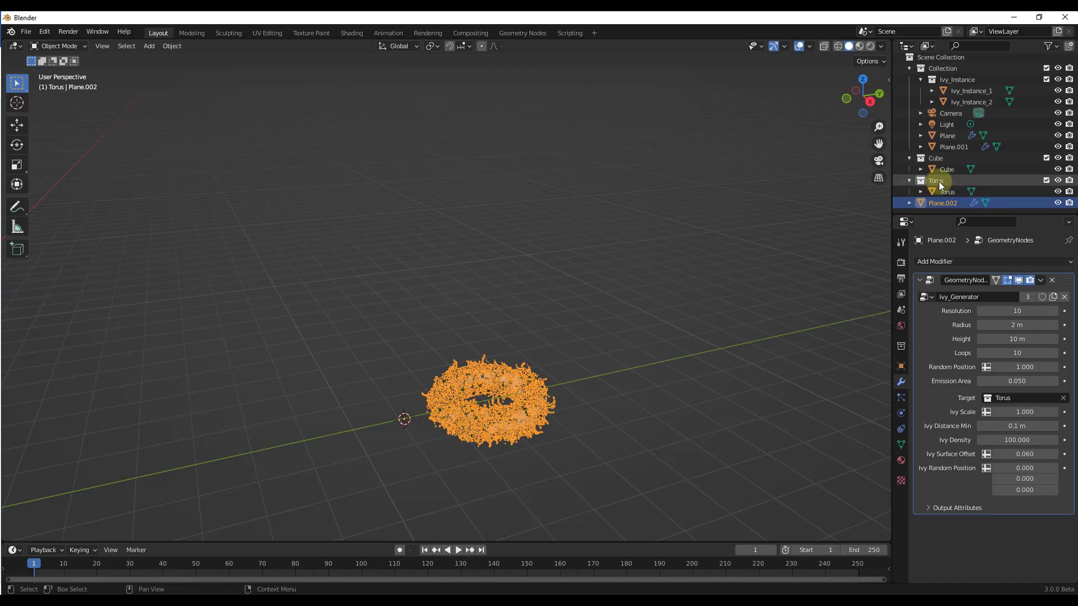
Move the generator plane farther from the torus so the ivy covers only the near side of the ring.
{"action": "middle_click_drag", "start_coordinate": [474, 443], "coordinate": [351, 409]}
{"action": "scroll", "coordinate": [509, 432], "scroll_direction": "up", "scroll_amount": 5}
{"action": "key", "text": "g"}
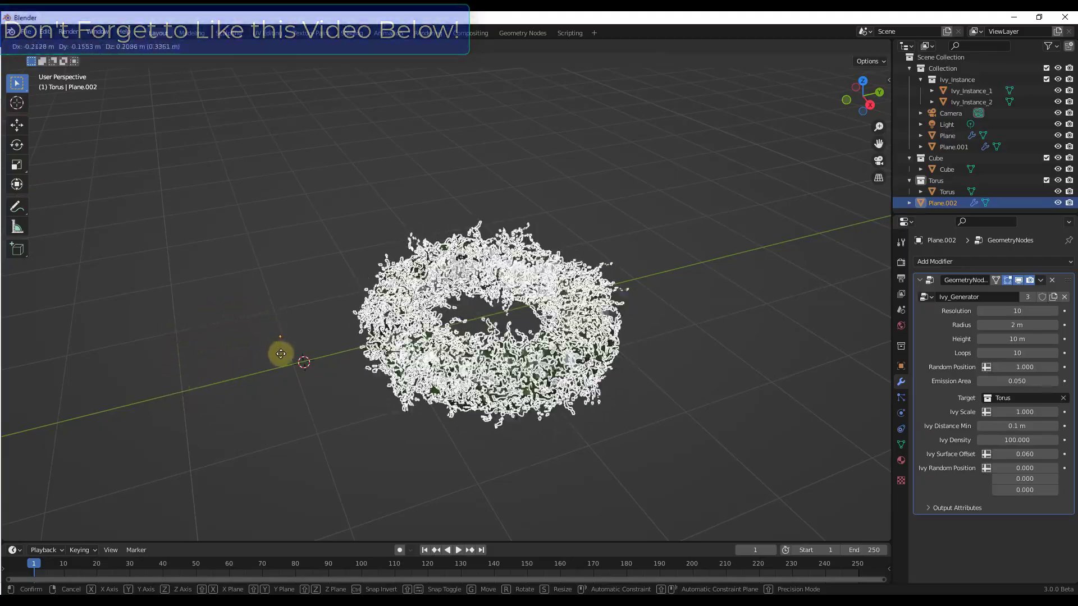
{"action": "left_click", "coordinate": [216, 382]}
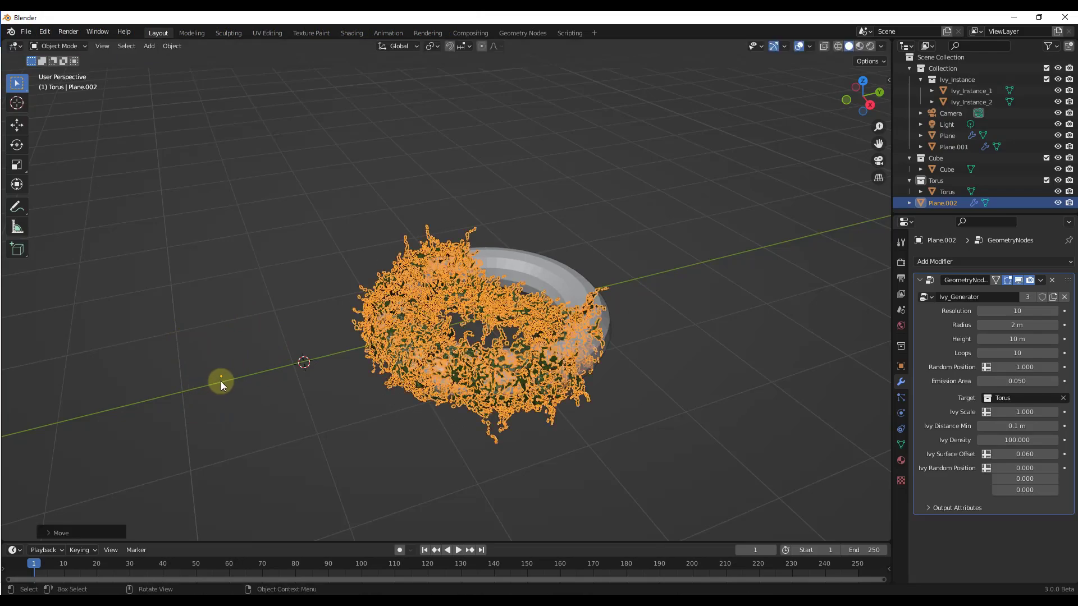
Set the generator's Resolution to 8, Radius 1.3 m, Height 9.95 m, Random Position 0.100, Emission Area -0.460, Ivy Scale 0.640 and Ivy Density 80.070.
{"action": "middle_click_drag", "start_coordinate": [219, 381], "coordinate": [416, 351]}
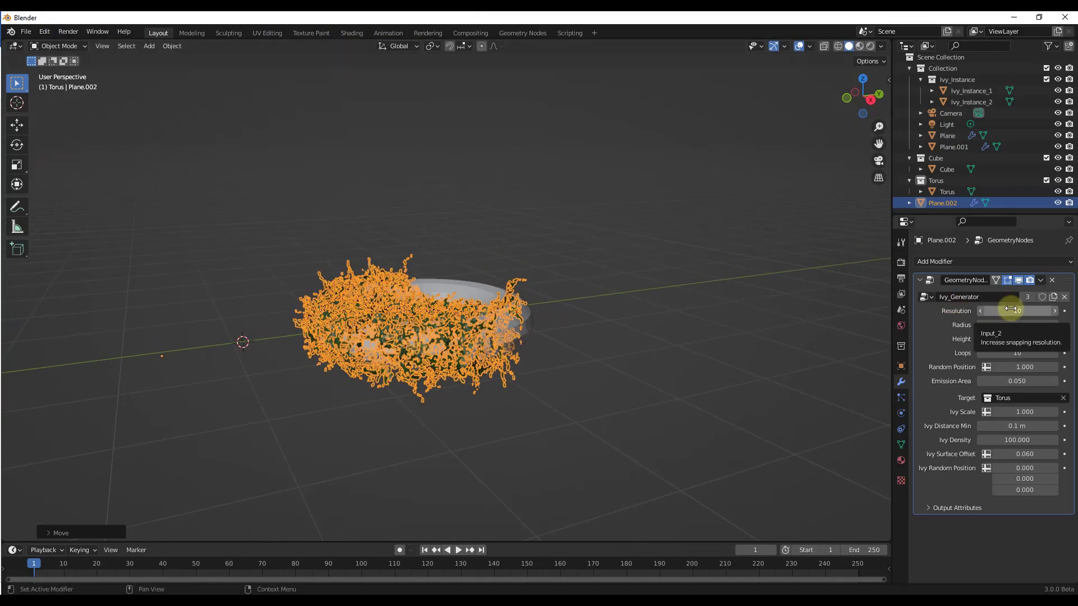
{"action": "left_click_drag", "start_coordinate": [1010, 309], "coordinate": [1011, 340]}
{"action": "left_click_drag", "start_coordinate": [1017, 353], "coordinate": [344, 363]}
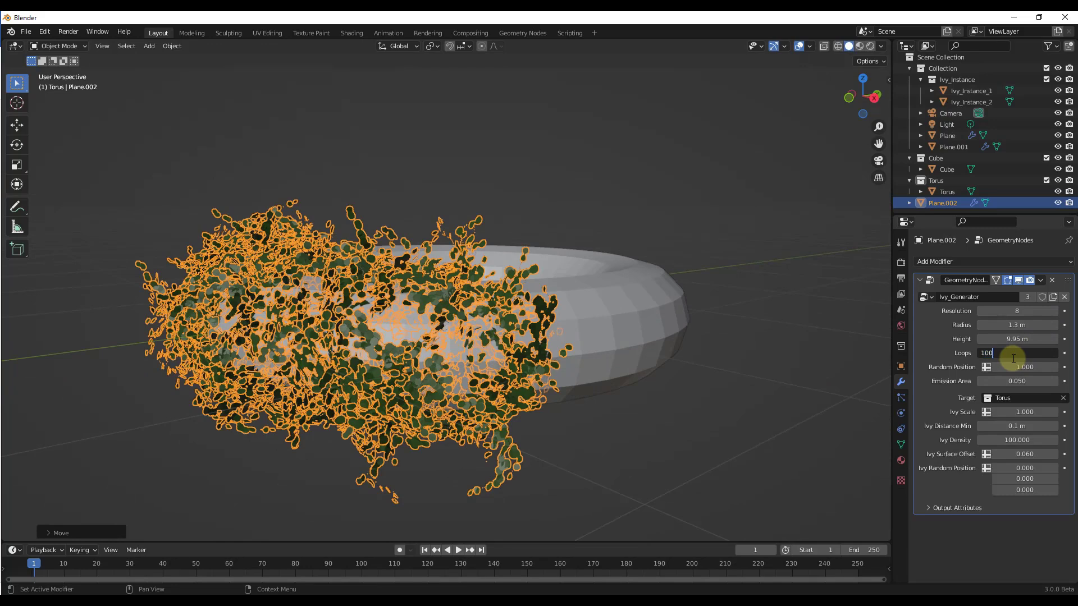
{"action": "key", "text": "Return"}
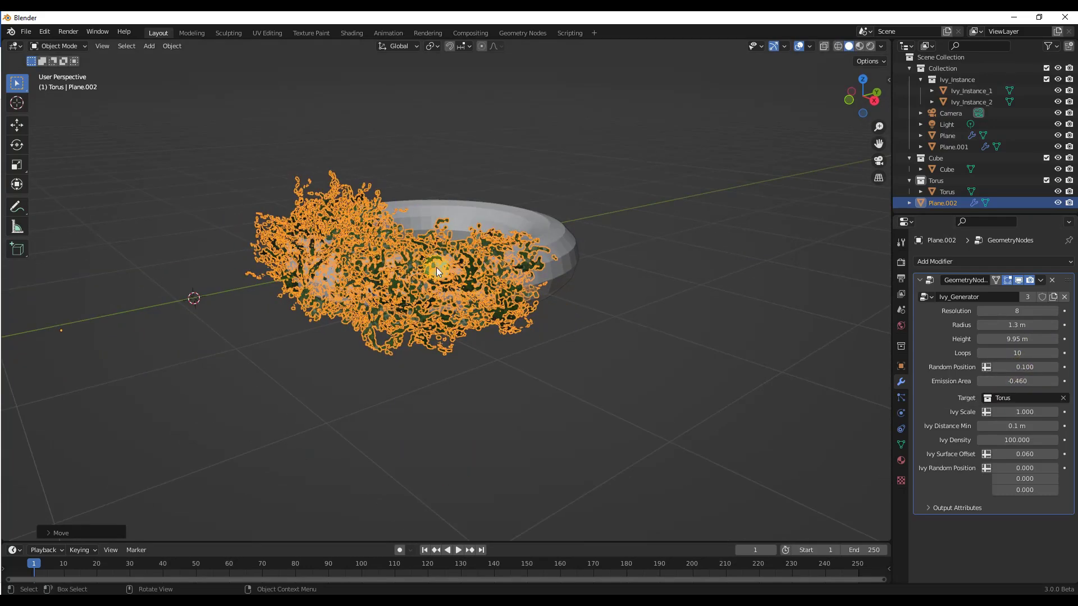
{"action": "middle_click_drag", "start_coordinate": [436, 267], "coordinate": [489, 220]}
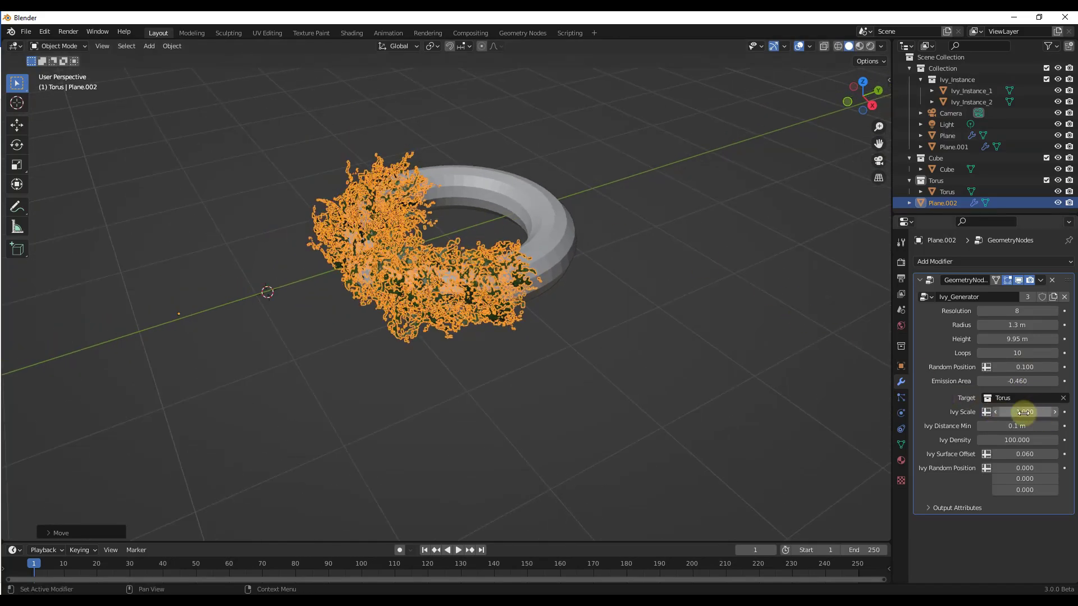
{"action": "left_click_drag", "start_coordinate": [1019, 411], "coordinate": [986, 414]}
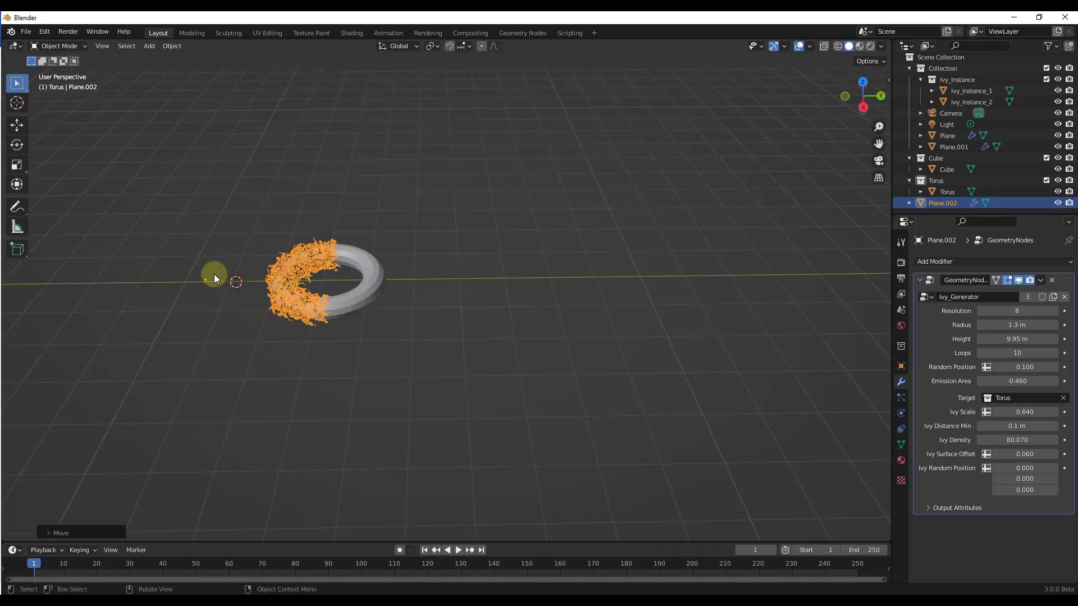
Duplicate the torus's generator plane and place the copy on the opposite side of the ring.
{"action": "middle_click_drag", "start_coordinate": [214, 276], "coordinate": [204, 279]}
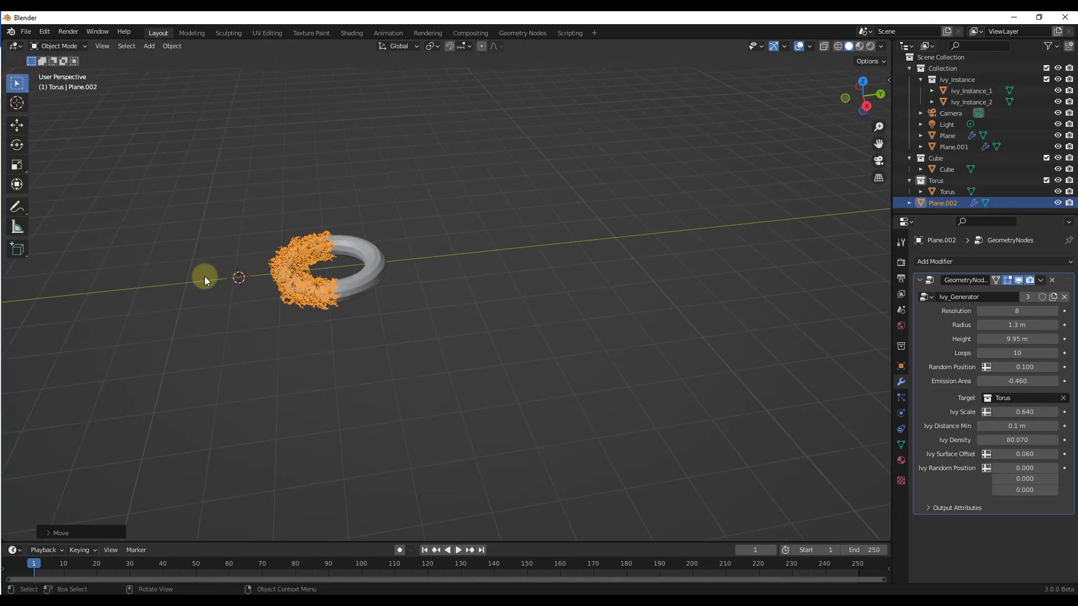
{"action": "key", "text": "shift+d"}
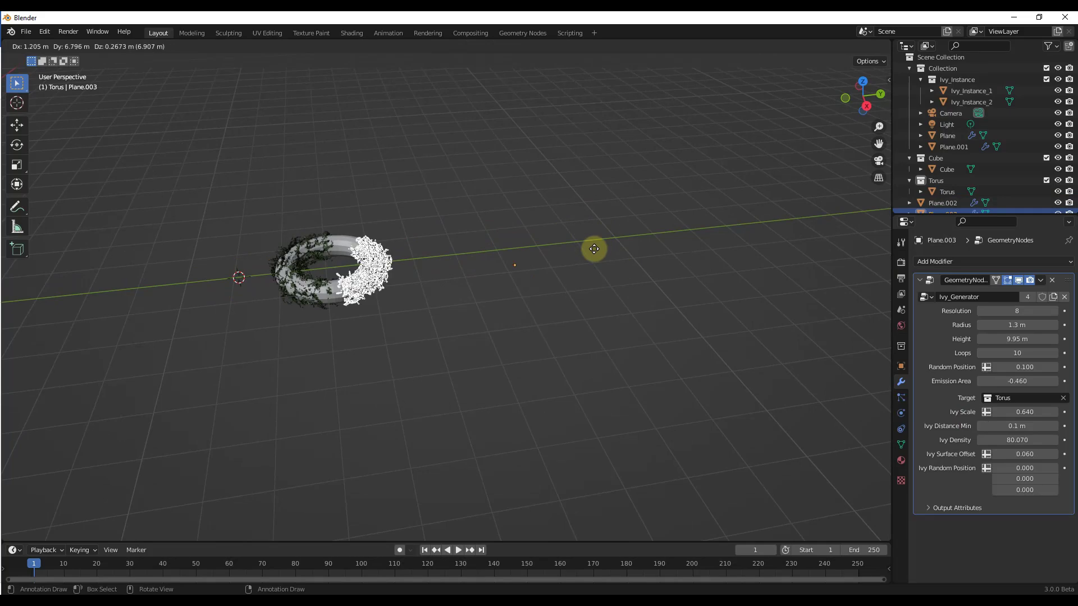
{"action": "left_click", "coordinate": [596, 303]}
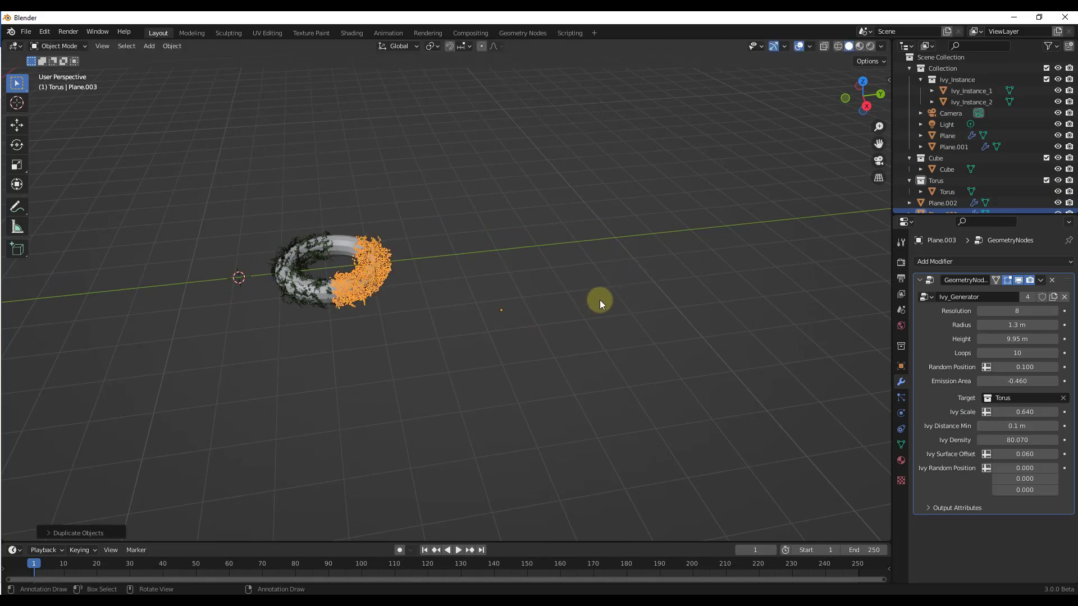
{"action": "scroll", "coordinate": [489, 211], "scroll_direction": "down", "scroll_amount": 5}
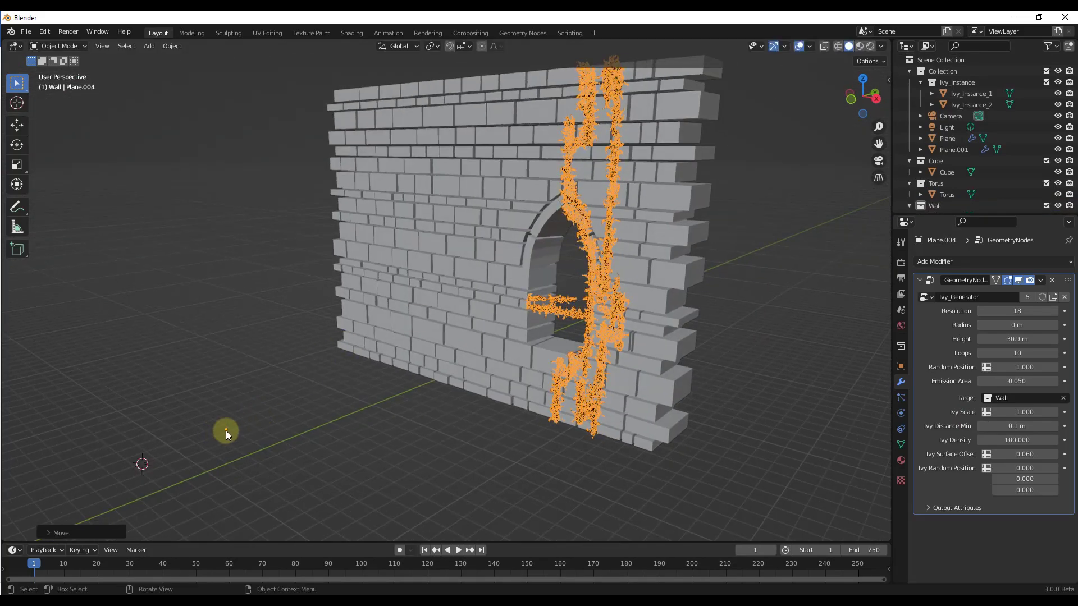
Reposition the wall's ivy plane and shift it in the negative X direction so the ivy climbs beside the arched window.
{"action": "key", "text": "g"}
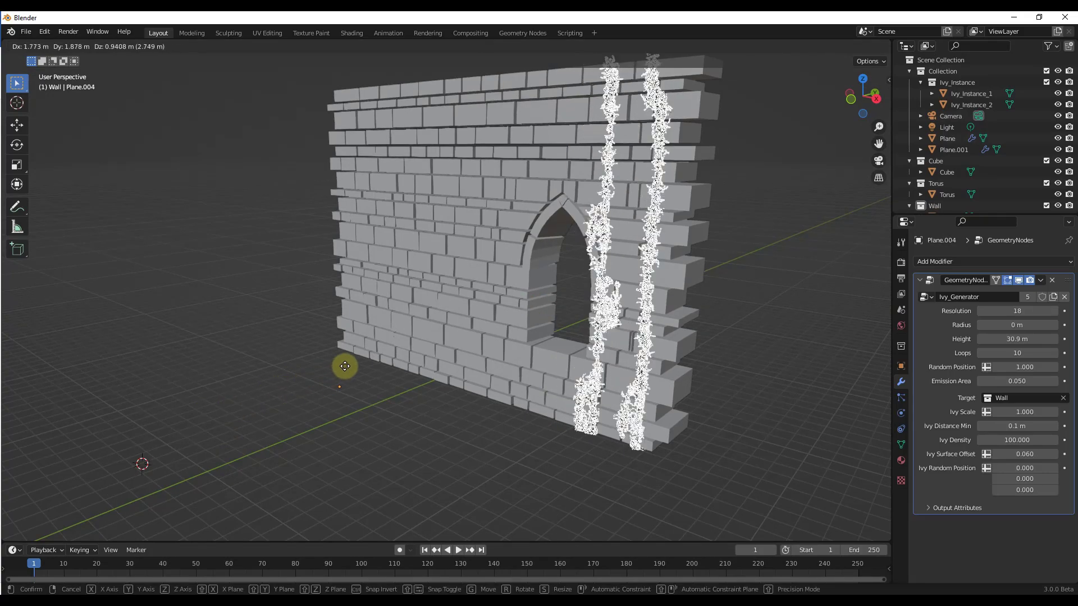
{"action": "left_click", "coordinate": [443, 335]}
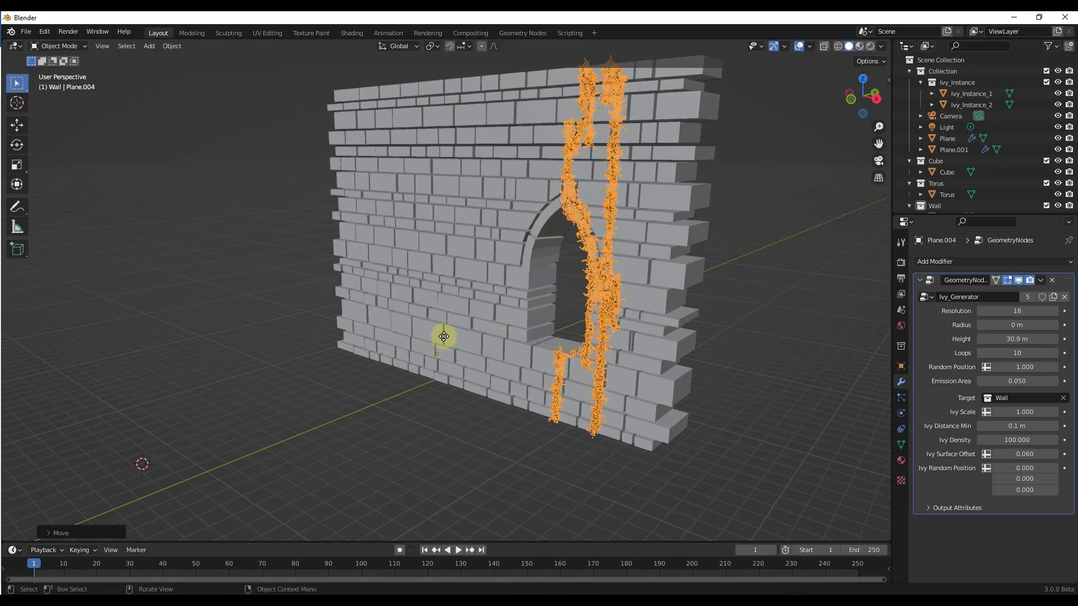
{"action": "key", "text": "g"}
{"action": "key", "text": "x"}
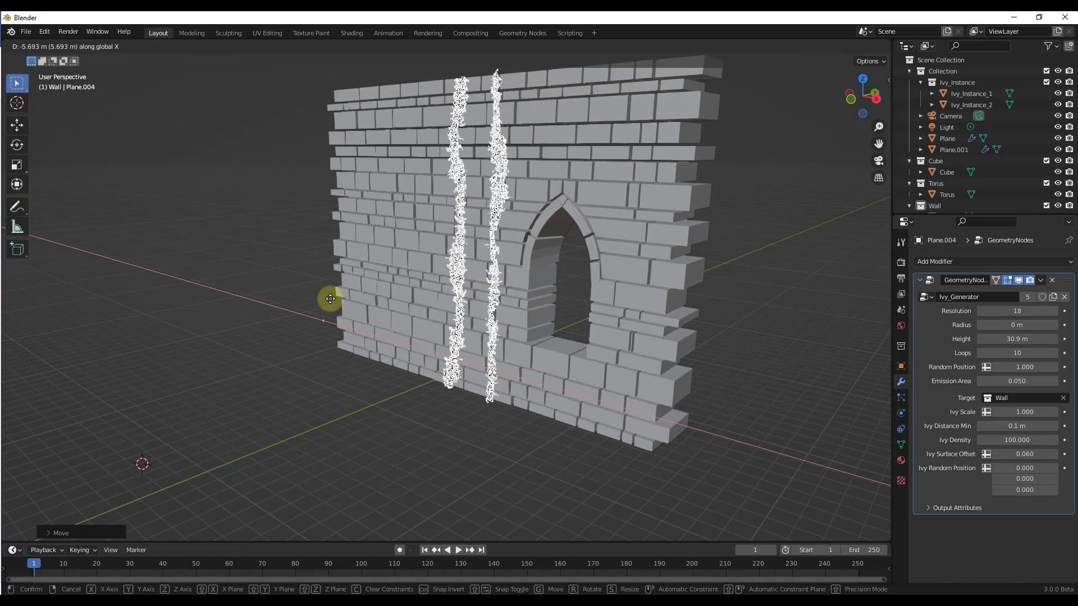
{"action": "left_click", "coordinate": [305, 298]}
Set the wall ivy generator's Height to 10.9 m and Radius to 5.33 m.
{"action": "middle_click_drag", "start_coordinate": [305, 298], "coordinate": [471, 304]}
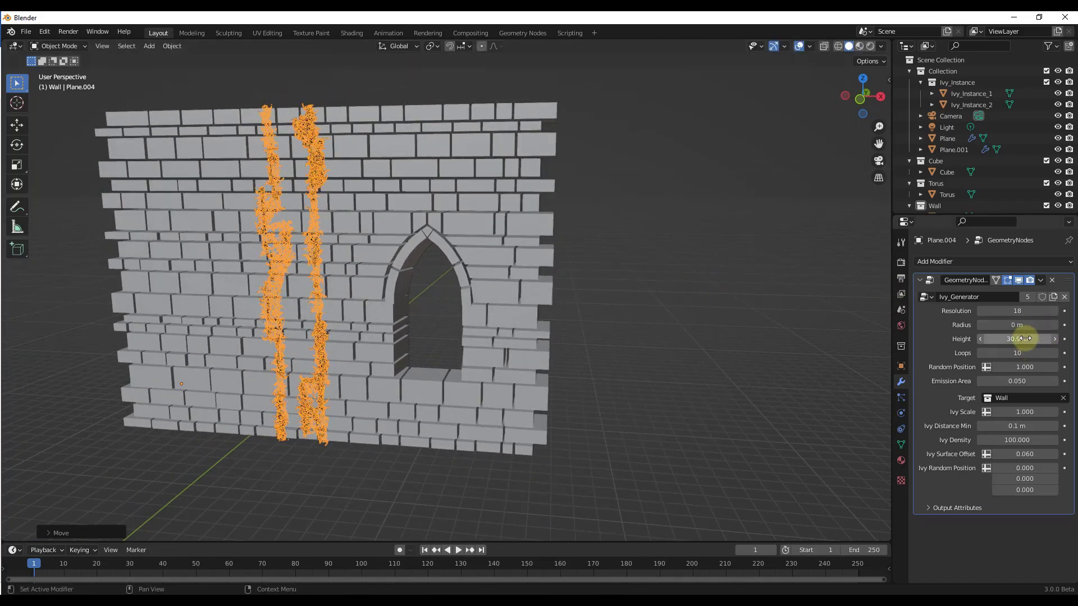
{"action": "left_click_drag", "start_coordinate": [1024, 339], "coordinate": [660, 369]}
{"action": "left_click_drag", "start_coordinate": [735, 402], "coordinate": [865, 317]}
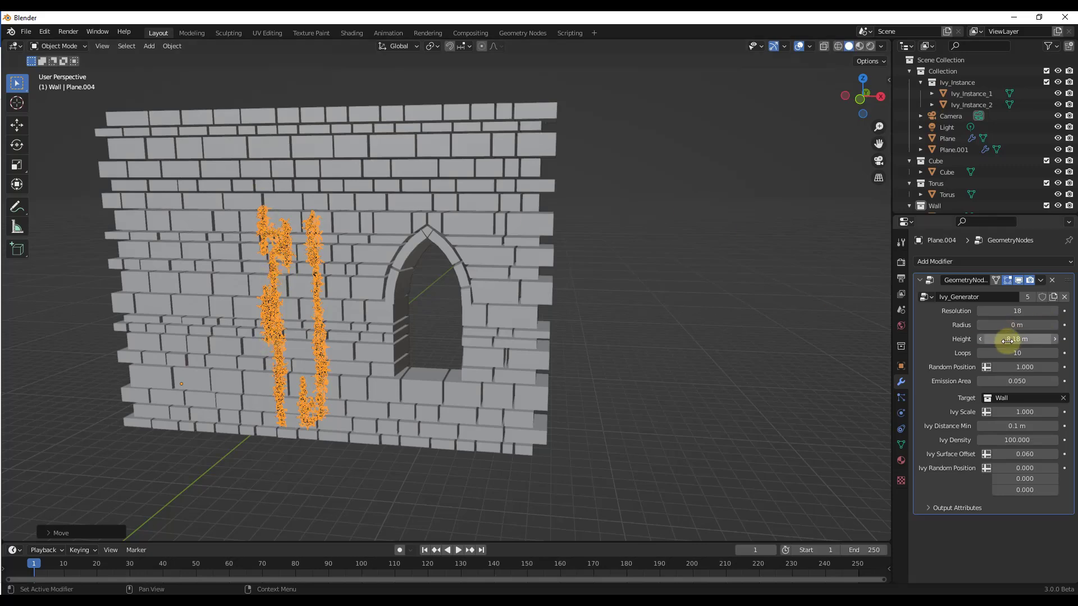
{"action": "left_click_drag", "start_coordinate": [1009, 341], "coordinate": [245, 336]}
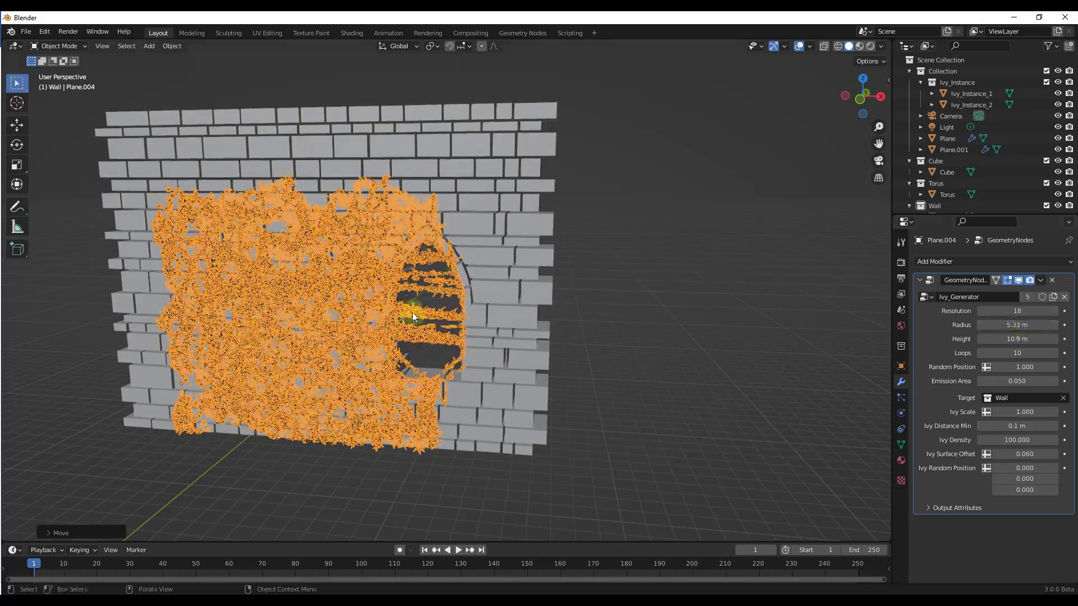
Move the wall's ivy plane along the Y axis closer to the wall, and deselect it to view the ivy.
{"action": "middle_click_drag", "start_coordinate": [443, 306], "coordinate": [376, 341]}
{"action": "key", "text": "g"}
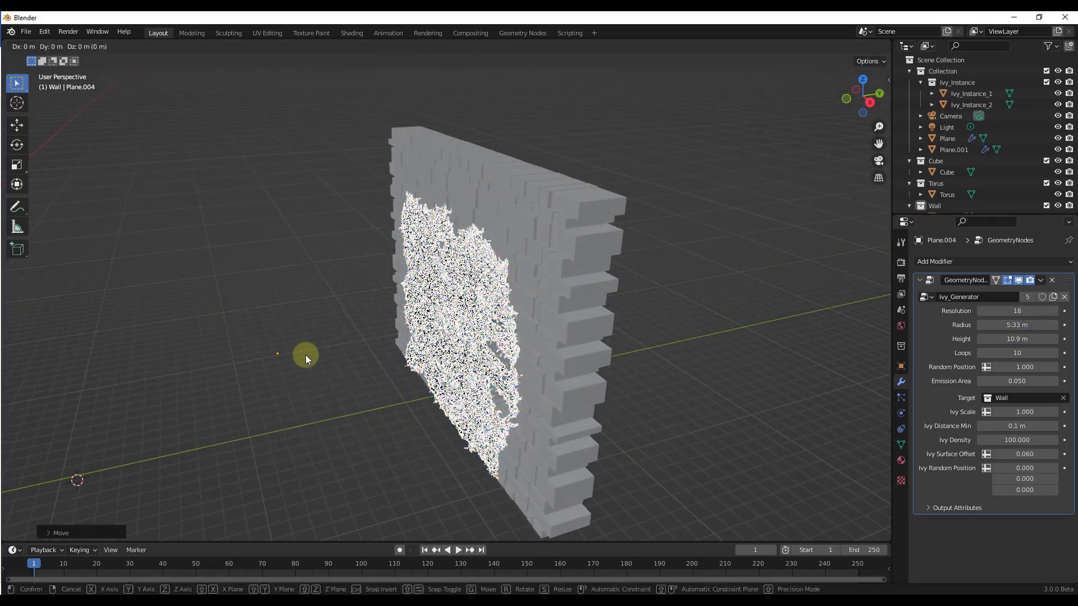
{"action": "key", "text": "y"}
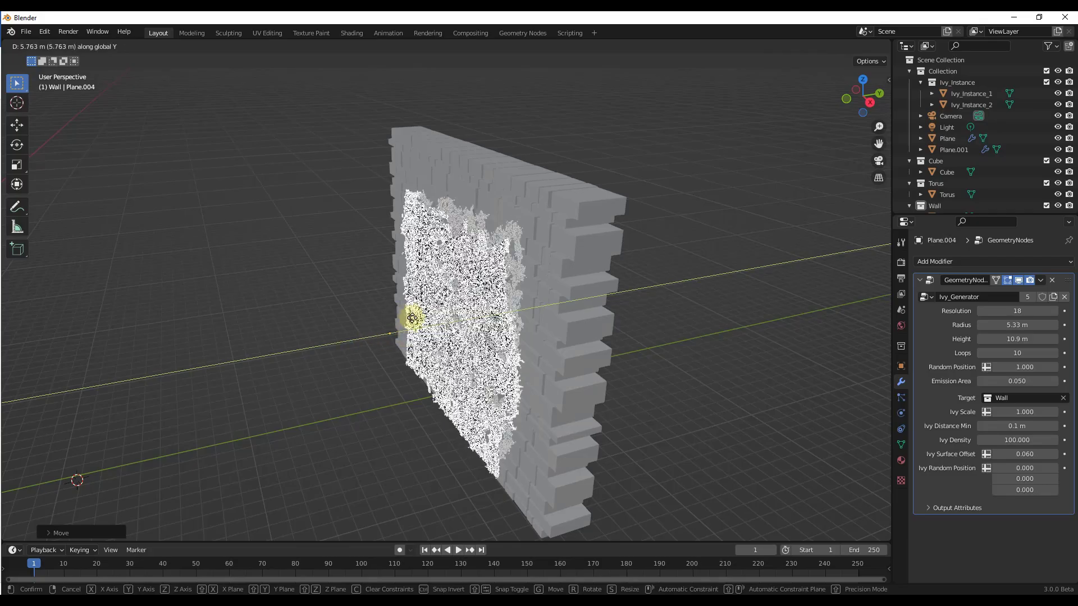
{"action": "left_click", "coordinate": [409, 337]}
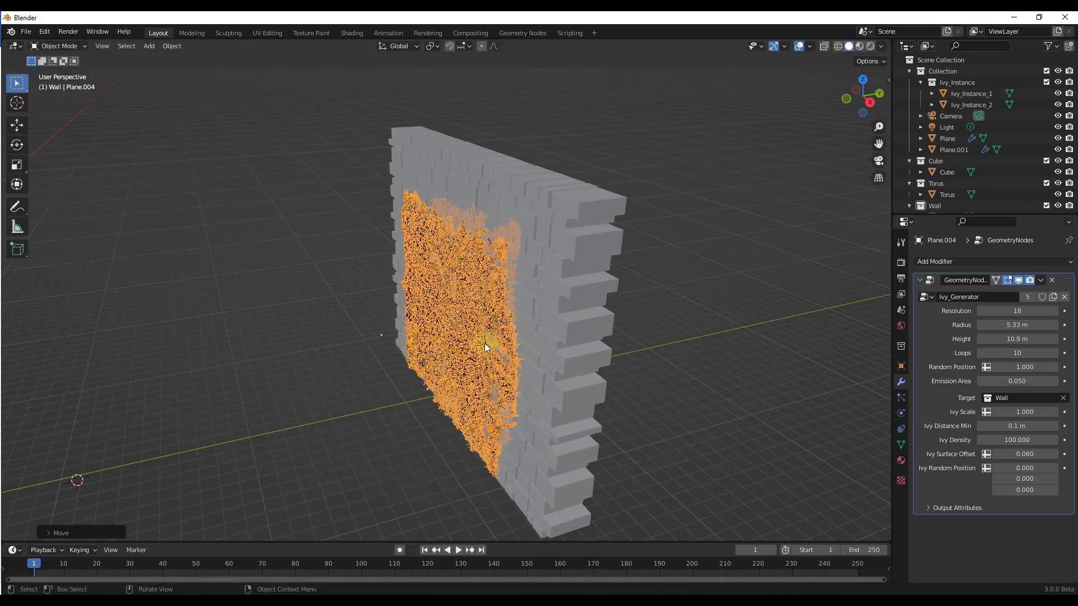
{"action": "middle_click_drag", "start_coordinate": [481, 344], "coordinate": [537, 316]}
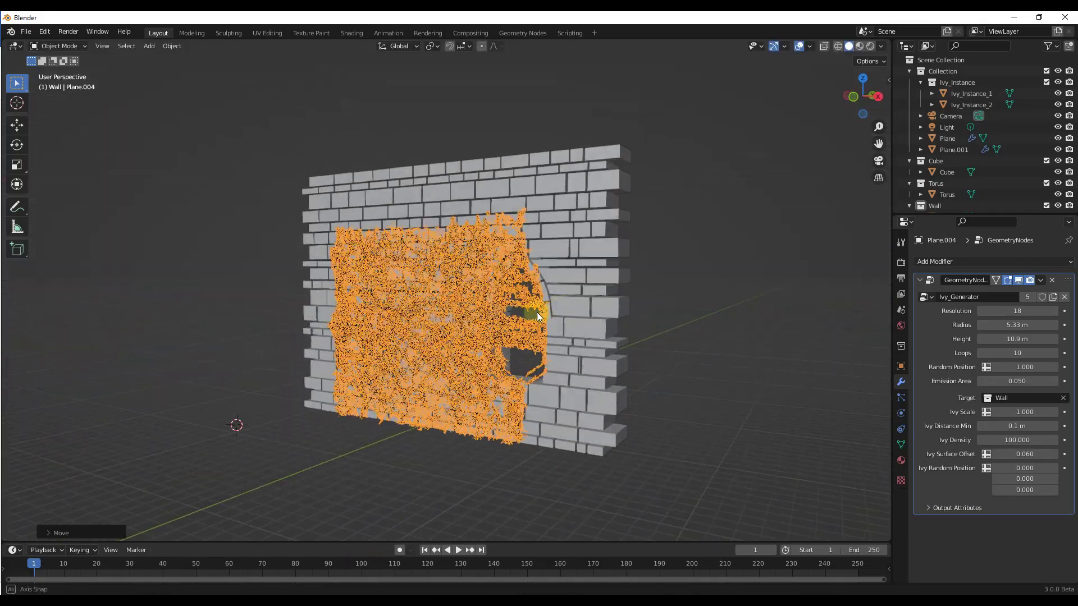
{"action": "left_click", "coordinate": [695, 270]}
{"action": "scroll", "coordinate": [391, 349], "scroll_direction": "up", "scroll_amount": 2}
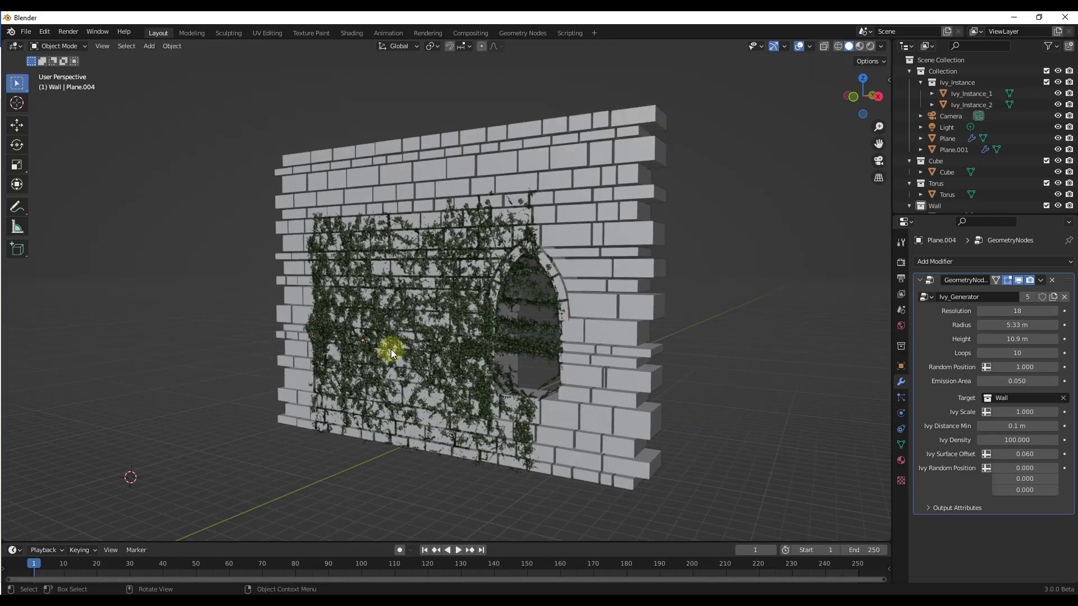
Reselect the wall's ivy plane and set its Resolution to 10, Height to 32.4 m and Emission Area to 0.300.
{"action": "left_click", "coordinate": [365, 341]}
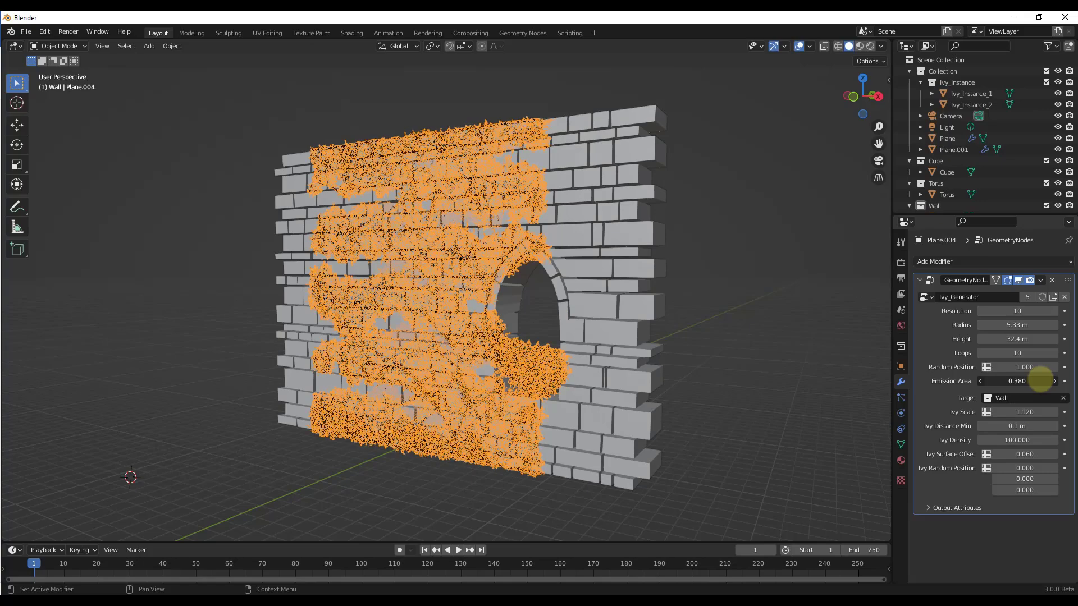
{"action": "left_click_drag", "start_coordinate": [1034, 374], "coordinate": [1033, 382]}
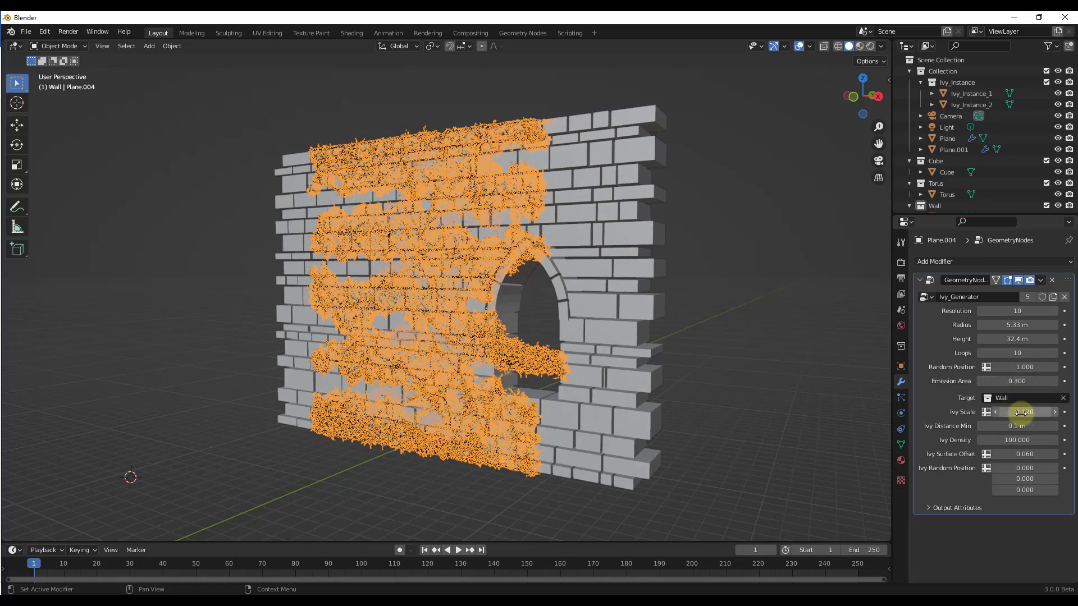